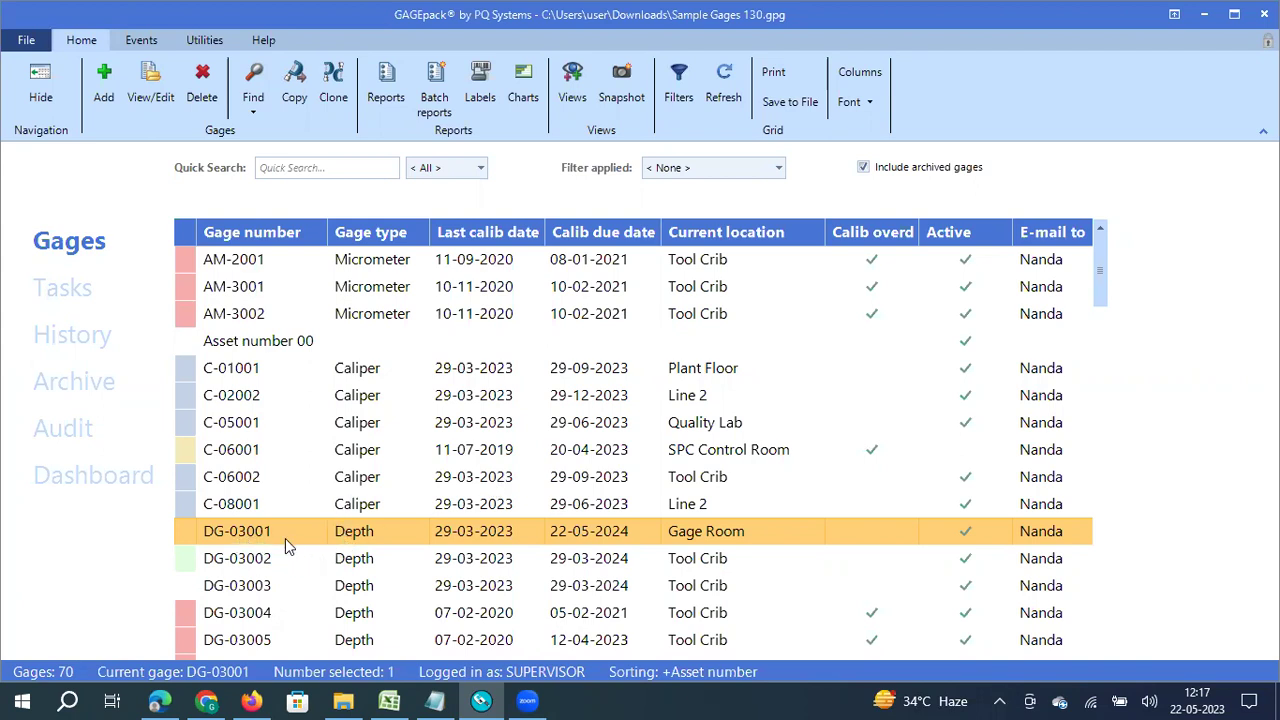
Step: Open gage DG-03001's 07-05-2014 calibration event from its history and preview it as a certificate
double_click(384, 540)
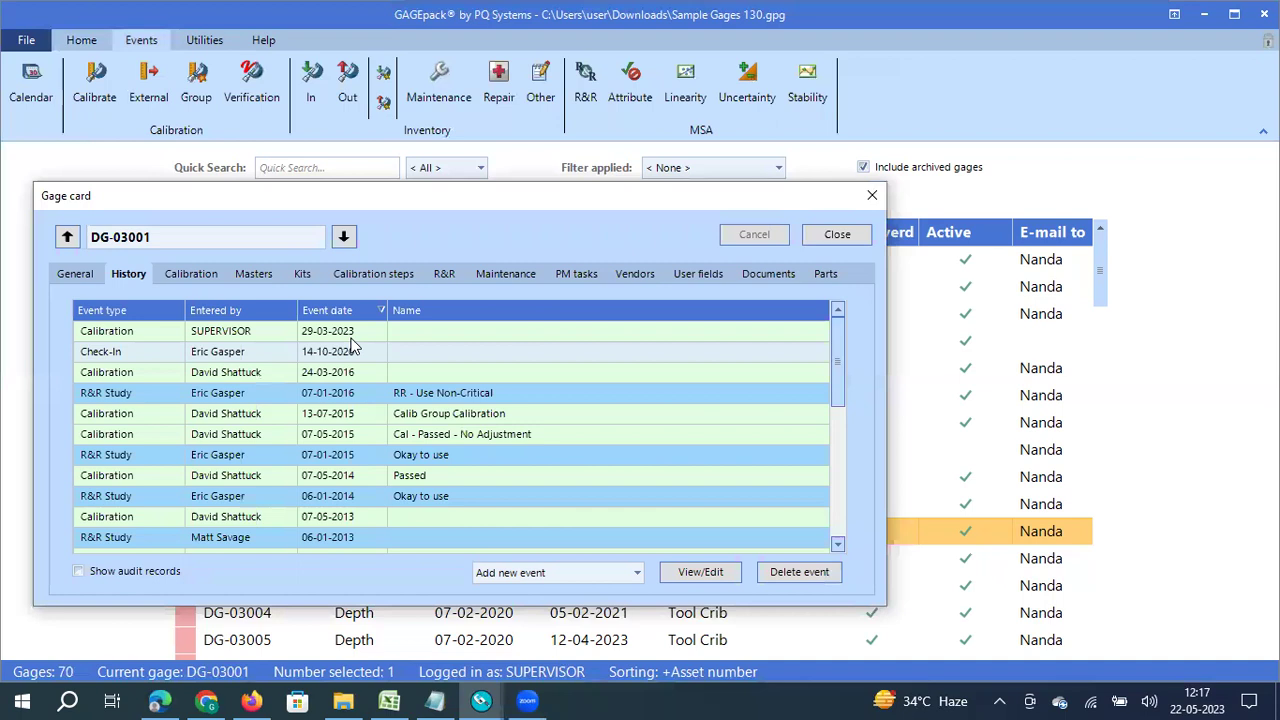
double_click(351, 482)
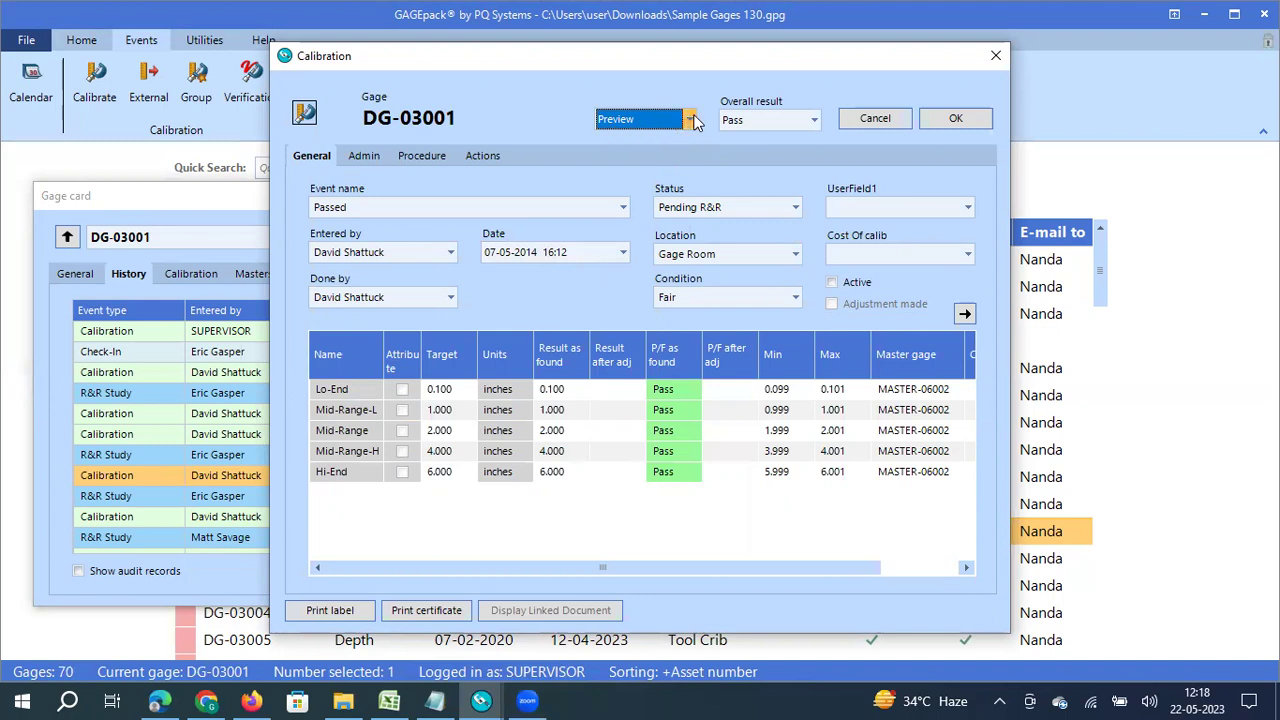
left_click(690, 119)
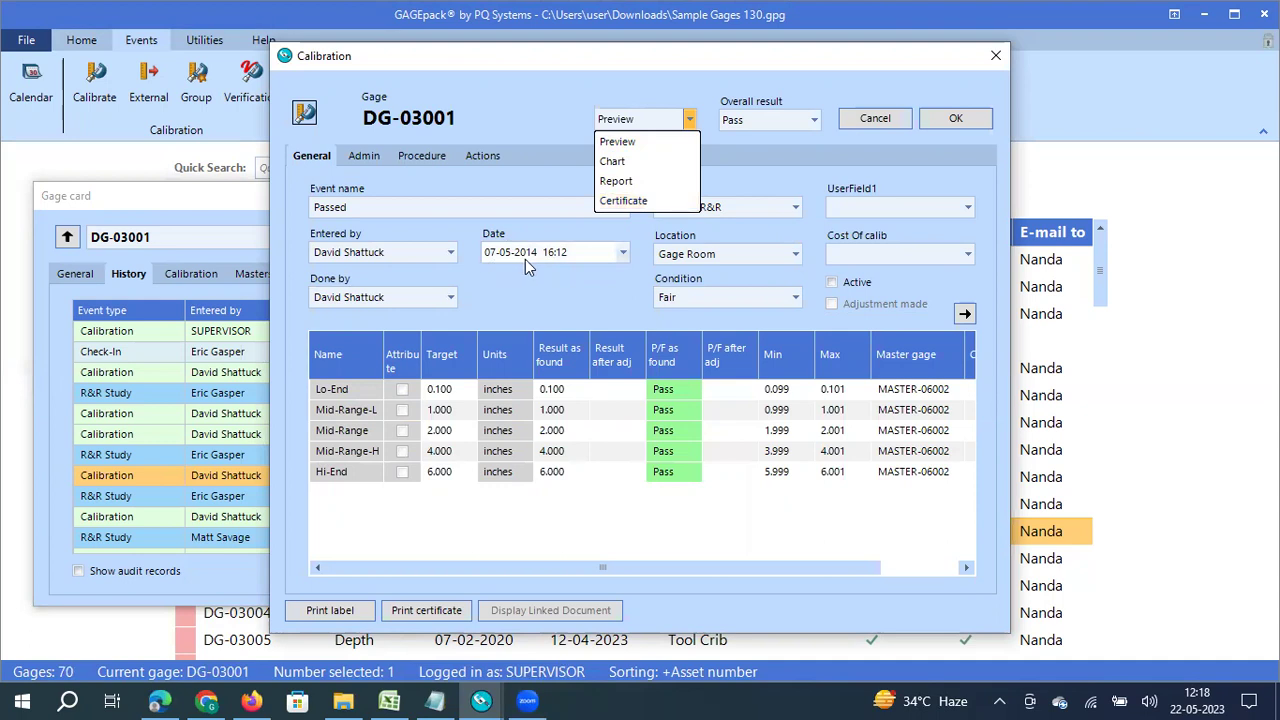
left_click(642, 202)
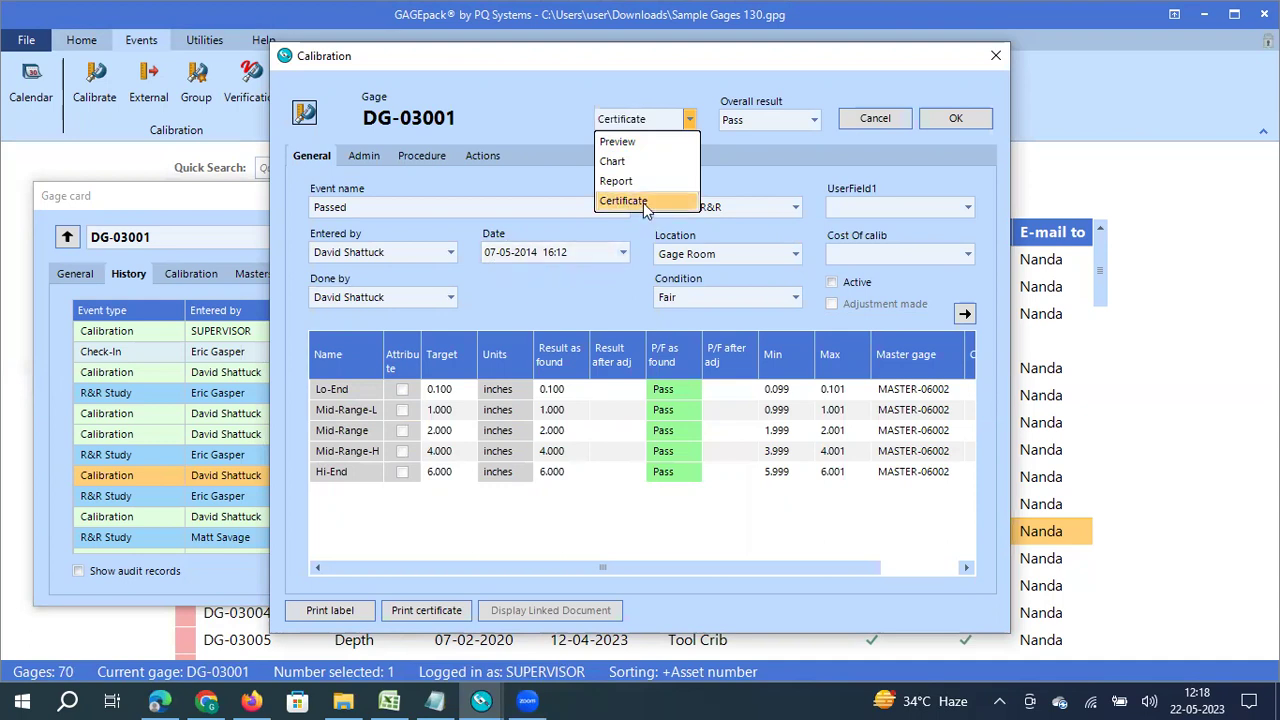
left_click(643, 202)
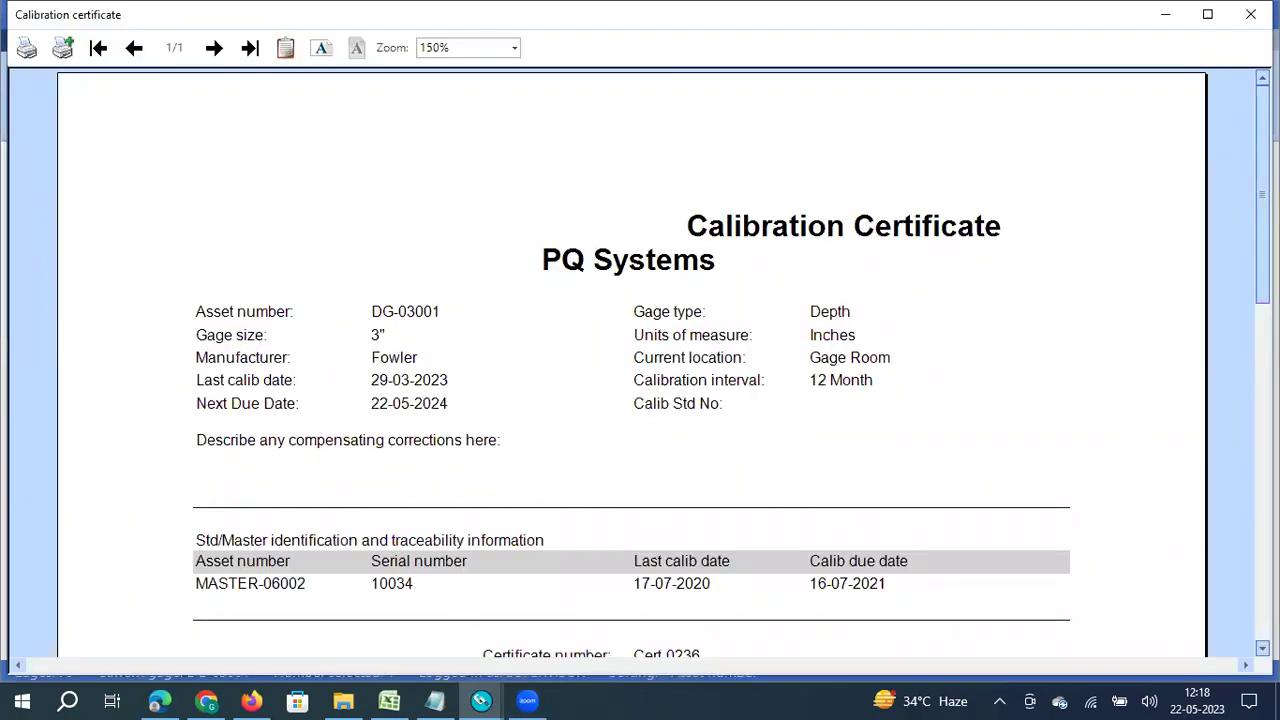
Step: Read through the calibration certificate from beginning to end, then close it and the calibration record
scroll(640, 363, "down", 8)
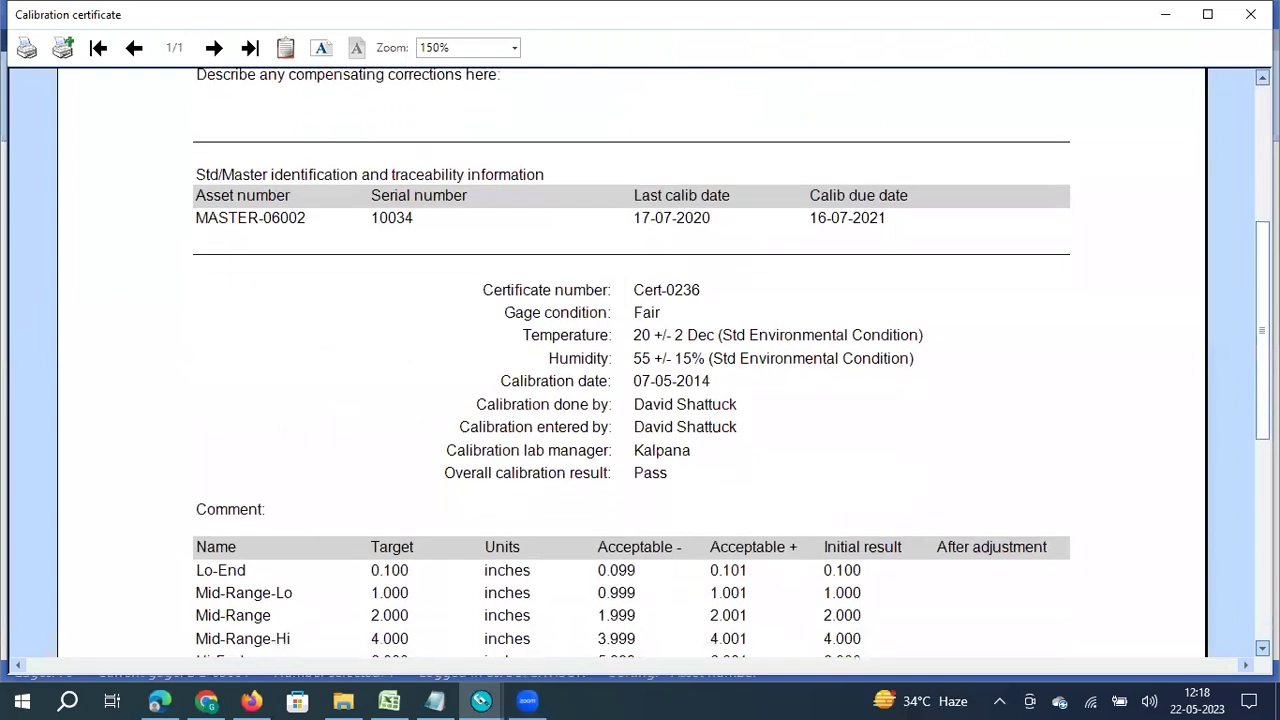
scroll(1235, 354, "down", 5)
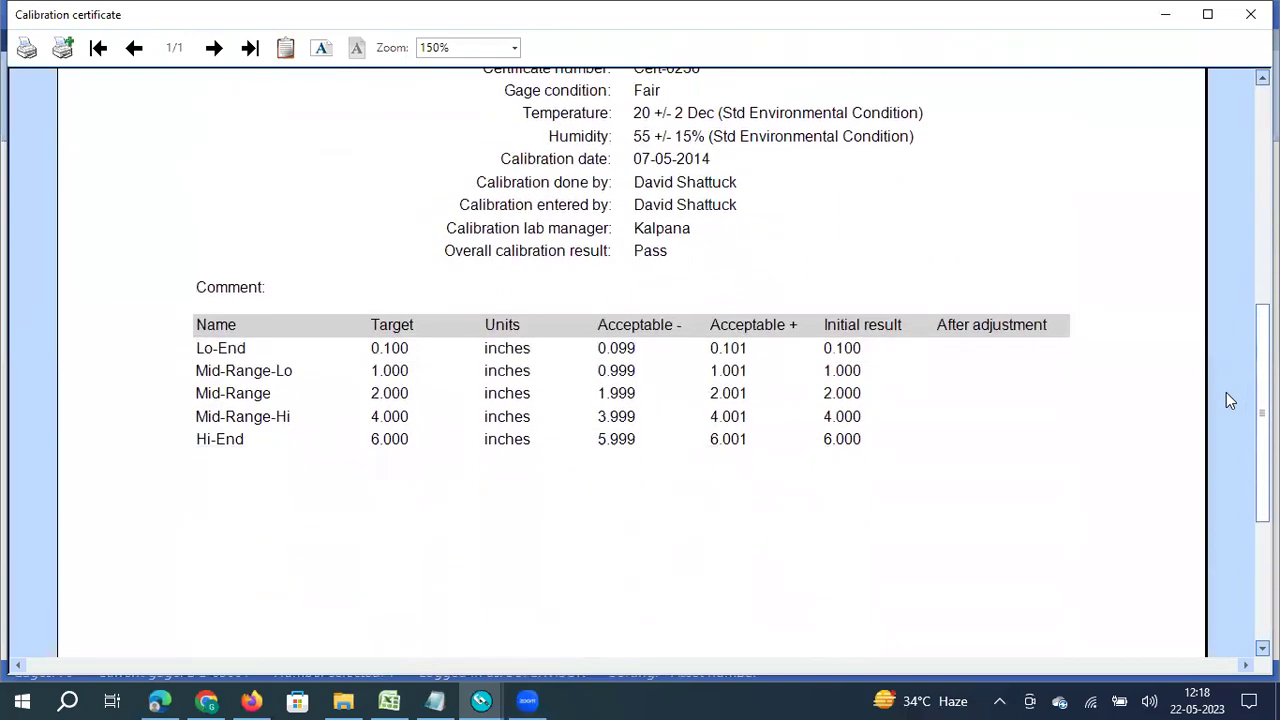
scroll(1224, 398, "up", 10)
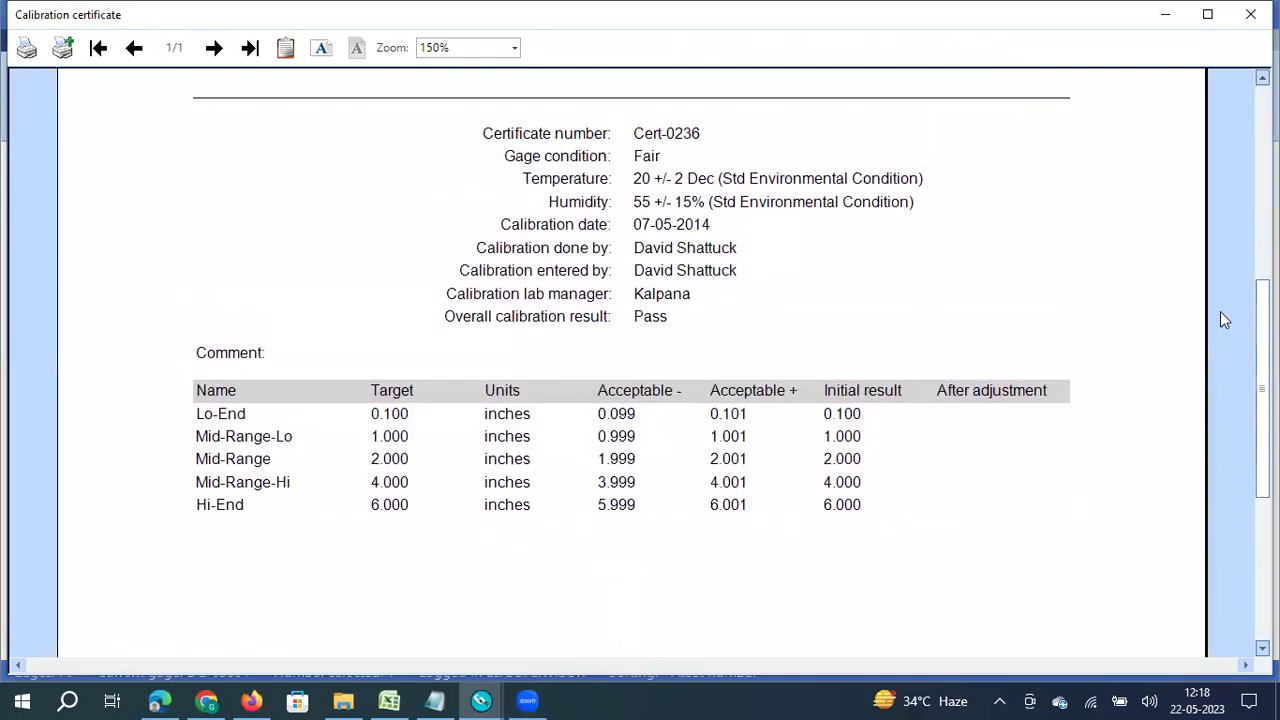
scroll(1253, 162, "up", 3)
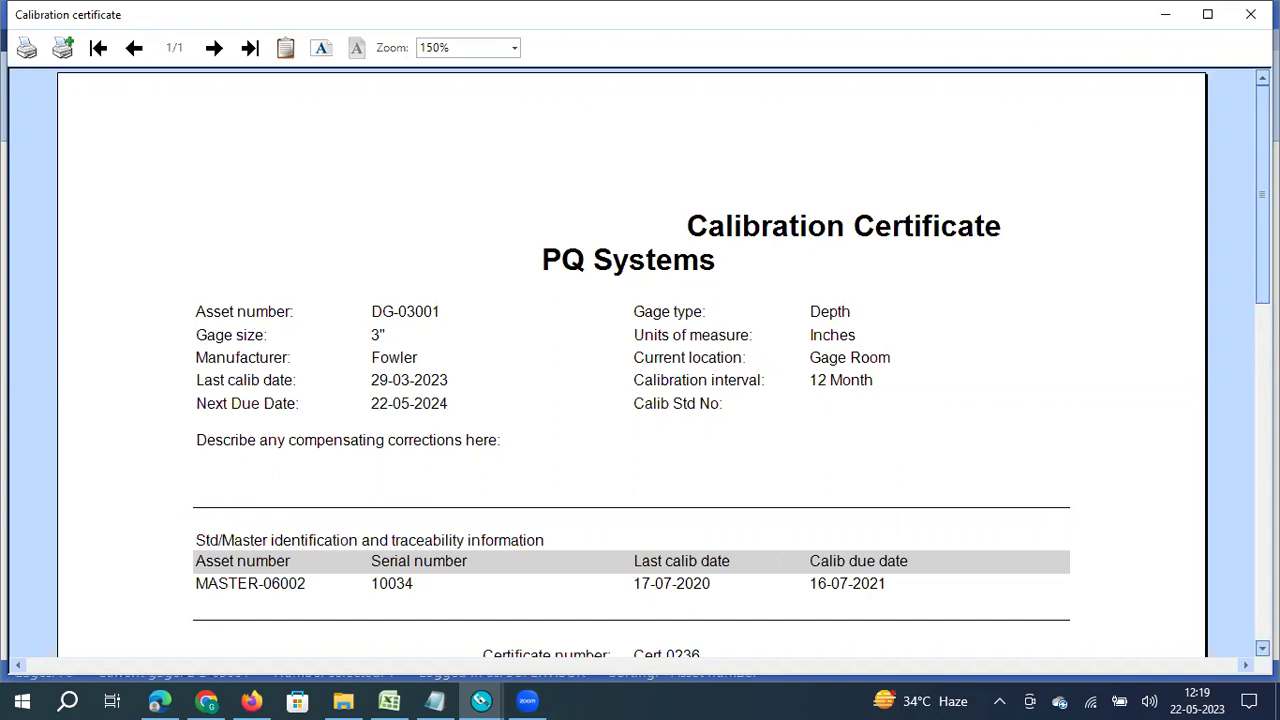
left_click(1250, 14)
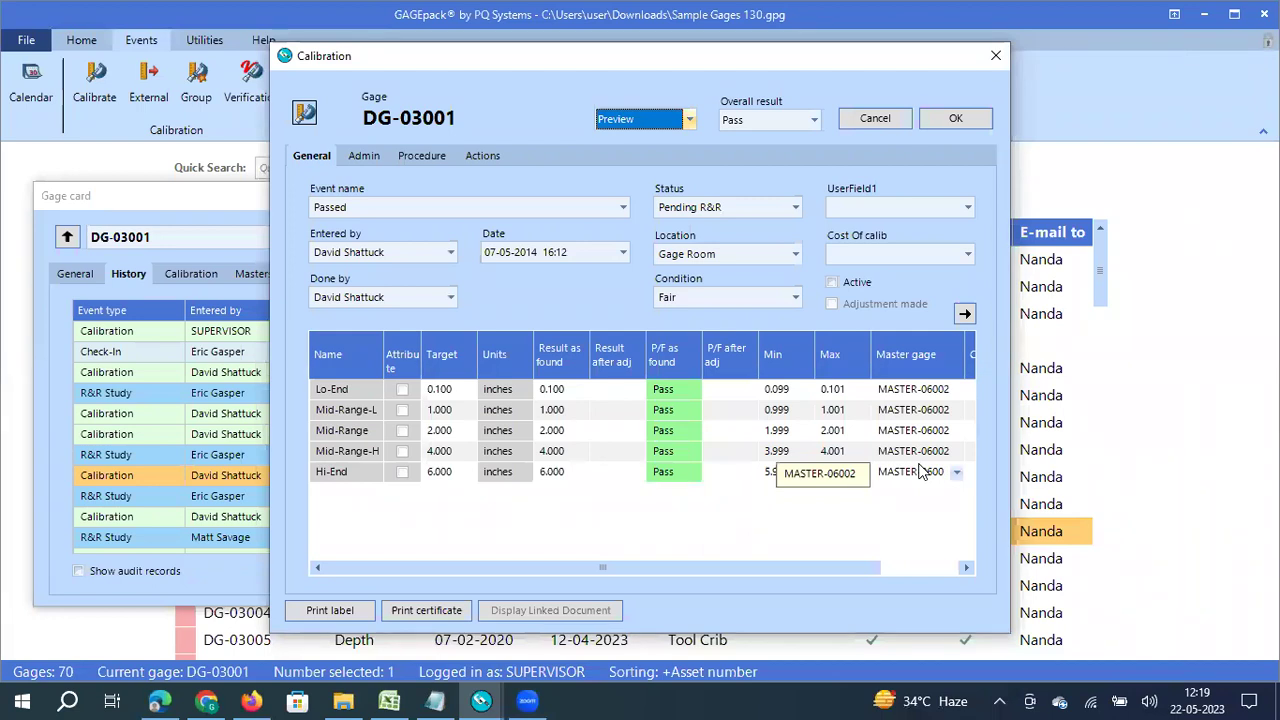
left_click(996, 60)
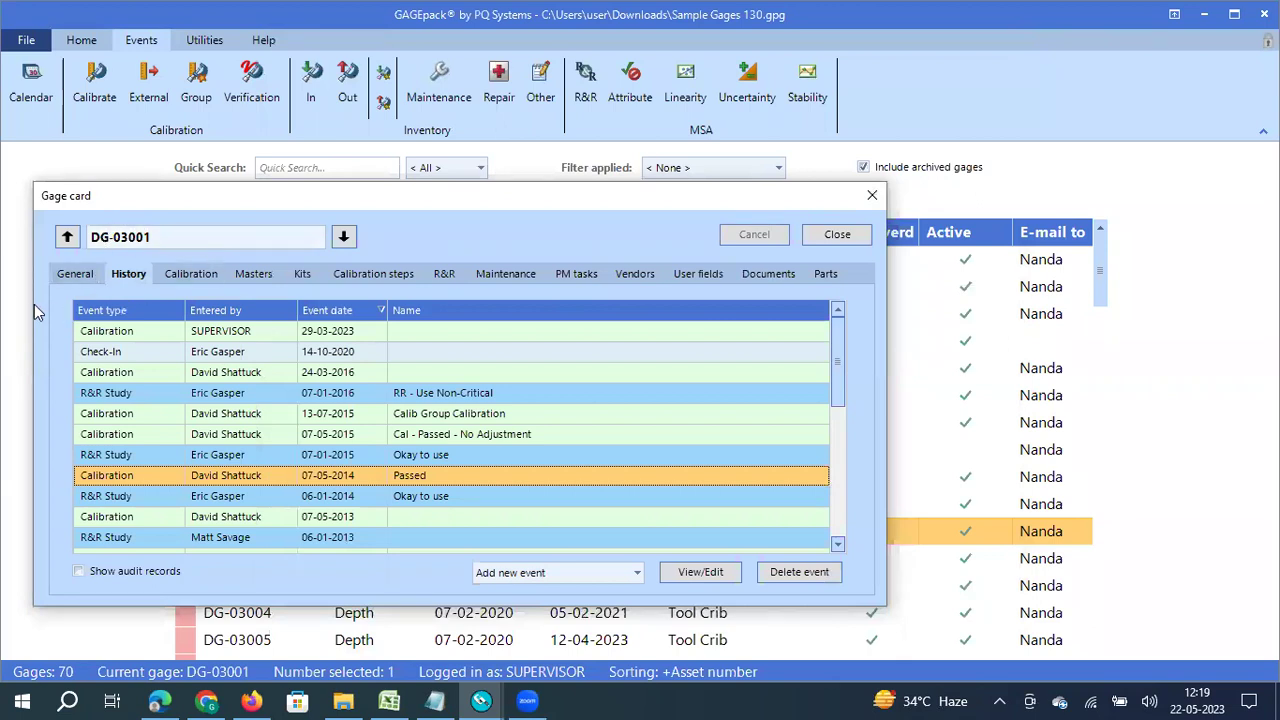
Step: Review the general details and calibration interval settings on DG-03001's gage card, then return to its event history
left_click(75, 274)
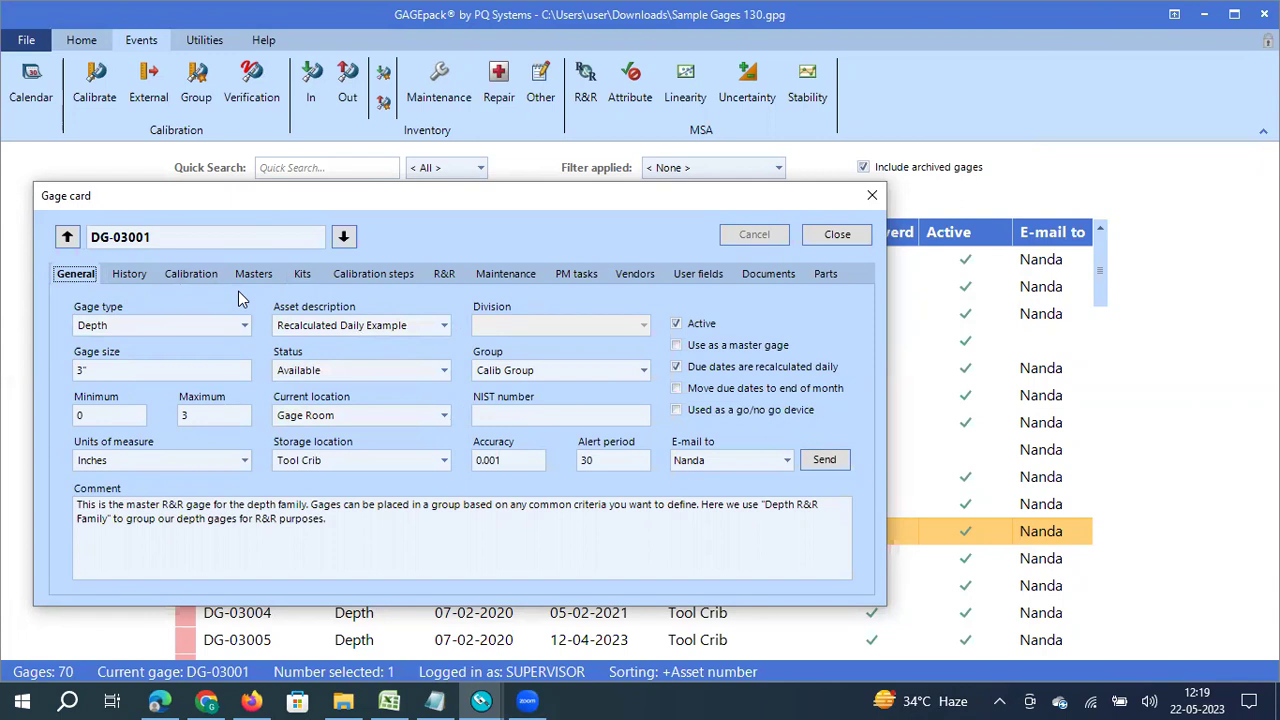
left_click(129, 275)
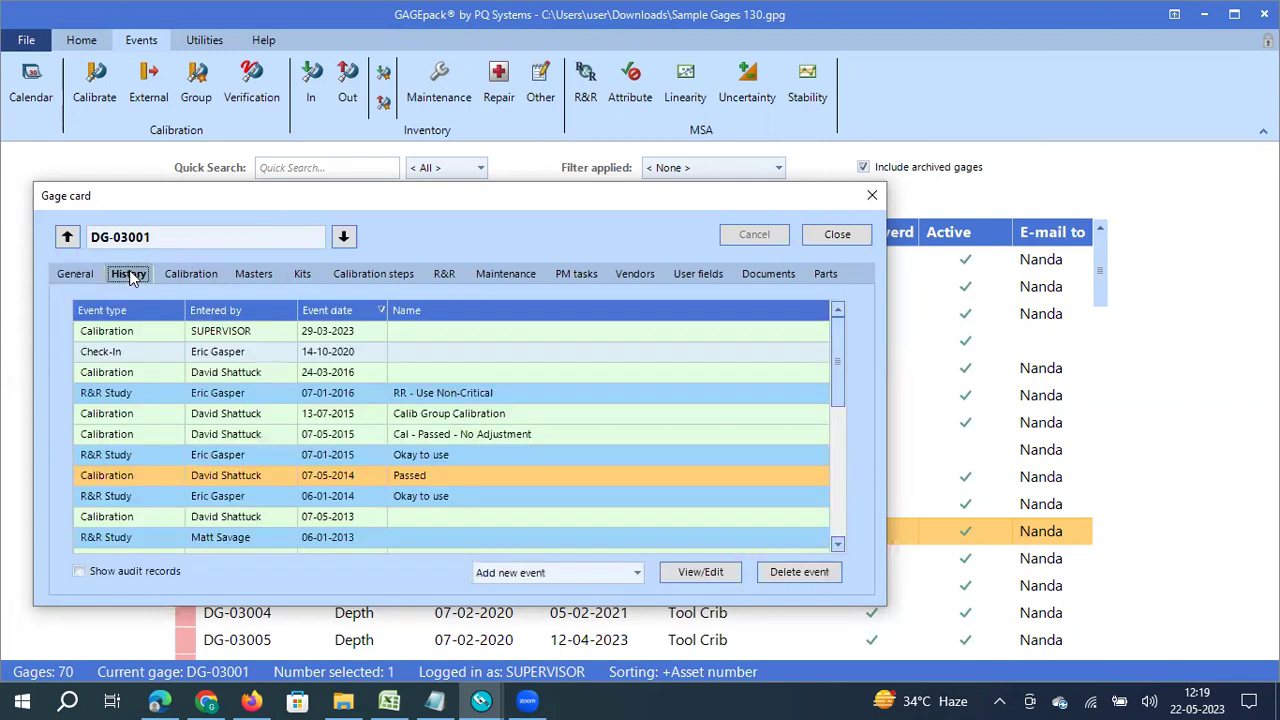
left_click(197, 273)
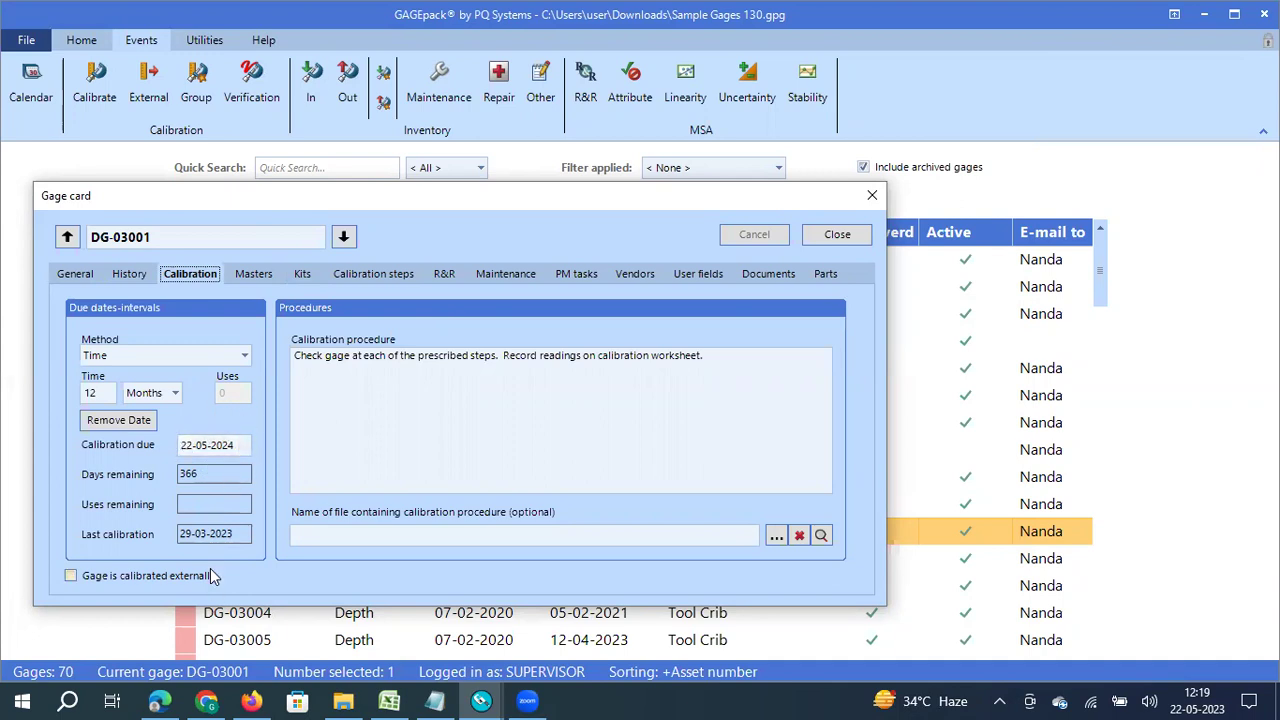
left_click(119, 284)
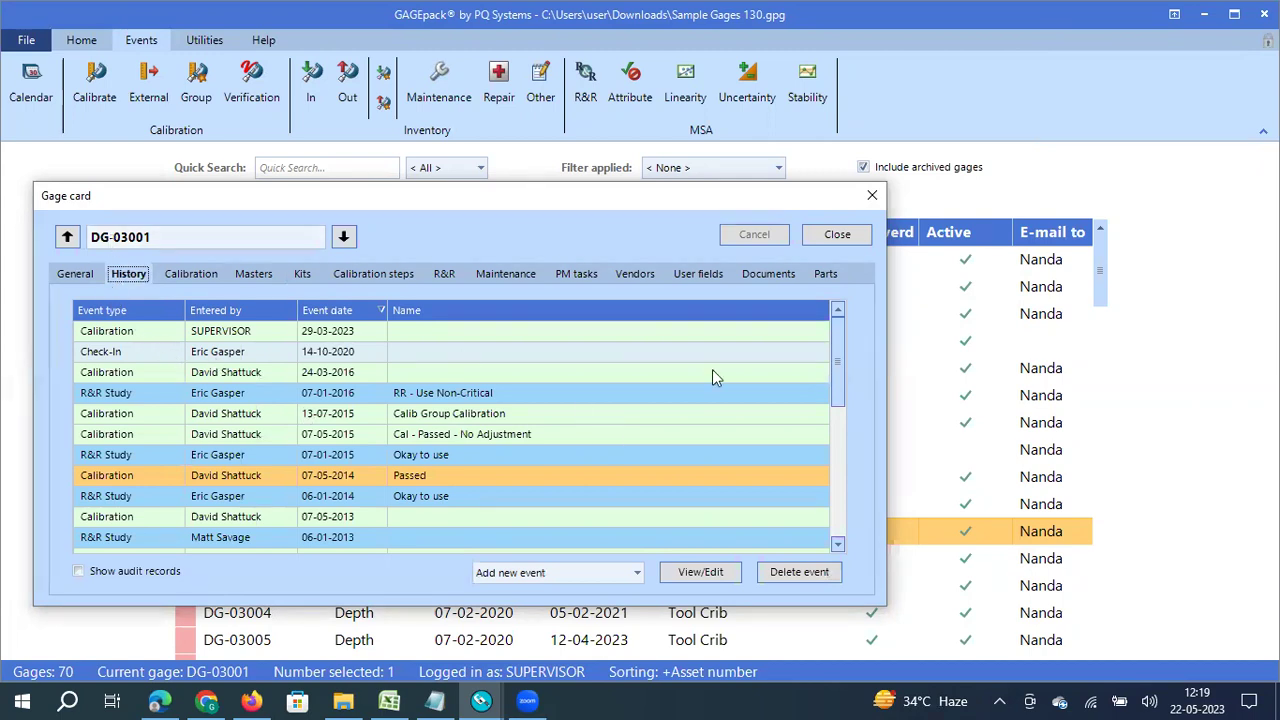
mouse_move(832, 360)
left_mouse_down()
mouse_move(830, 429)
mouse_move(829, 368)
left_mouse_up()
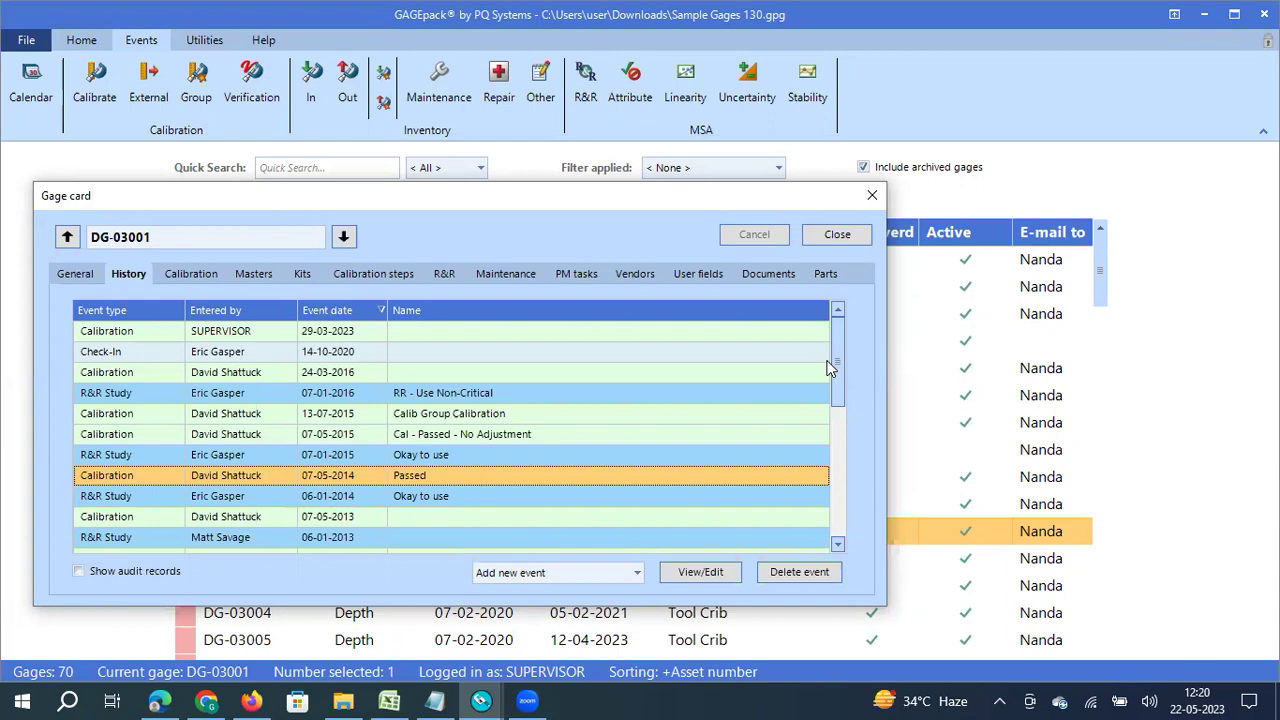
Step: Reopen the 07-05-2014 calibration event, preview its certificate again and close the preview
double_click(309, 480)
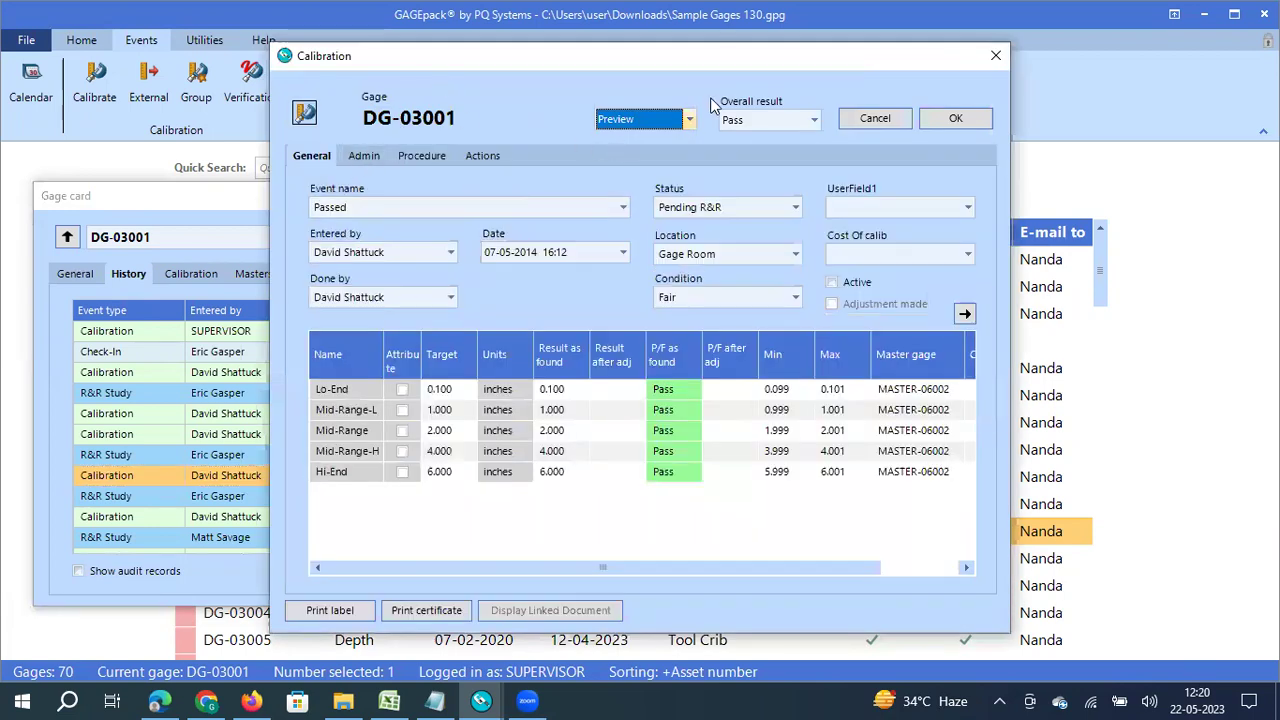
left_click(690, 119)
left_click(639, 201)
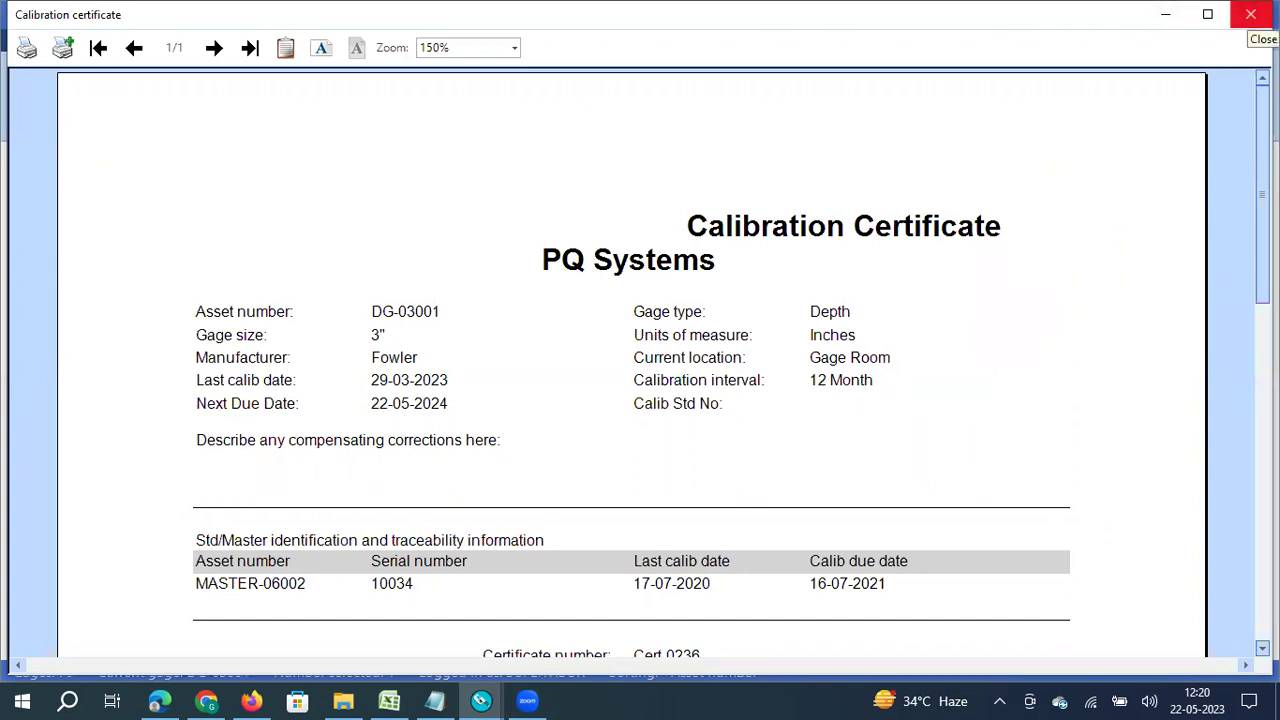
left_click(1250, 14)
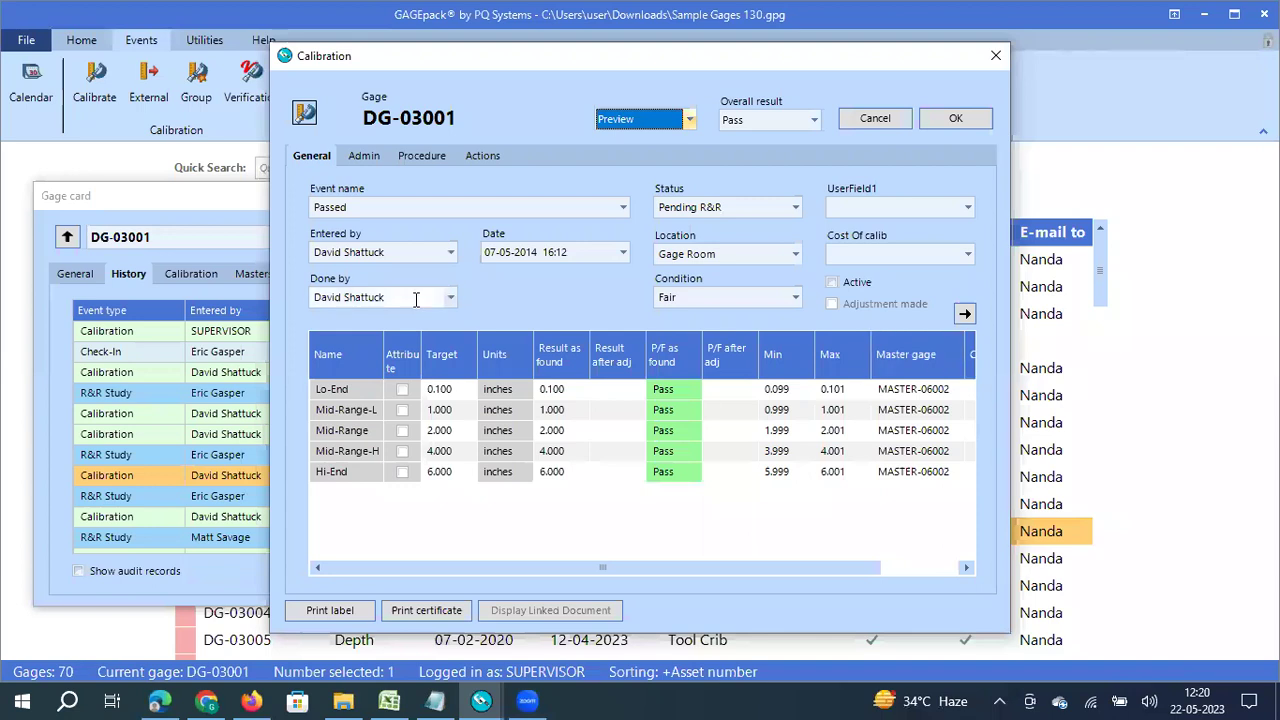
Step: Check the calibration event's administrative details and certificate revisions, then close the record and DG-03001's gage card
left_click(358, 155)
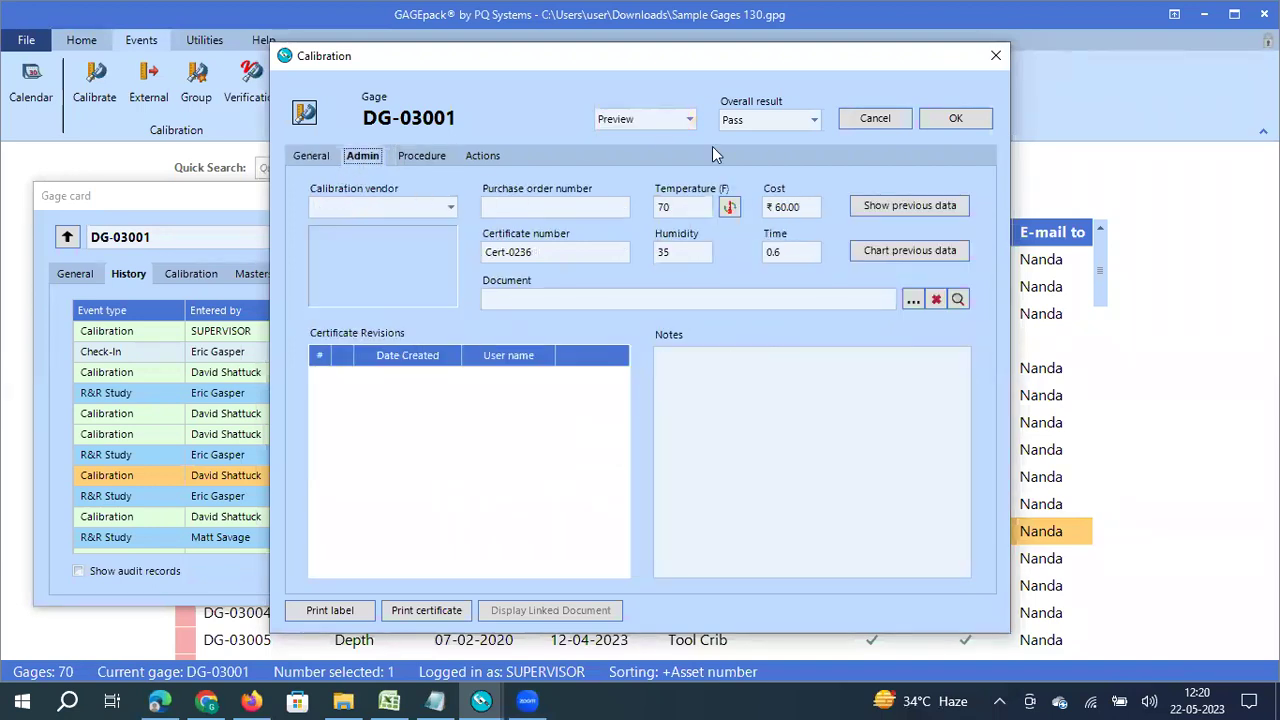
left_click(995, 55)
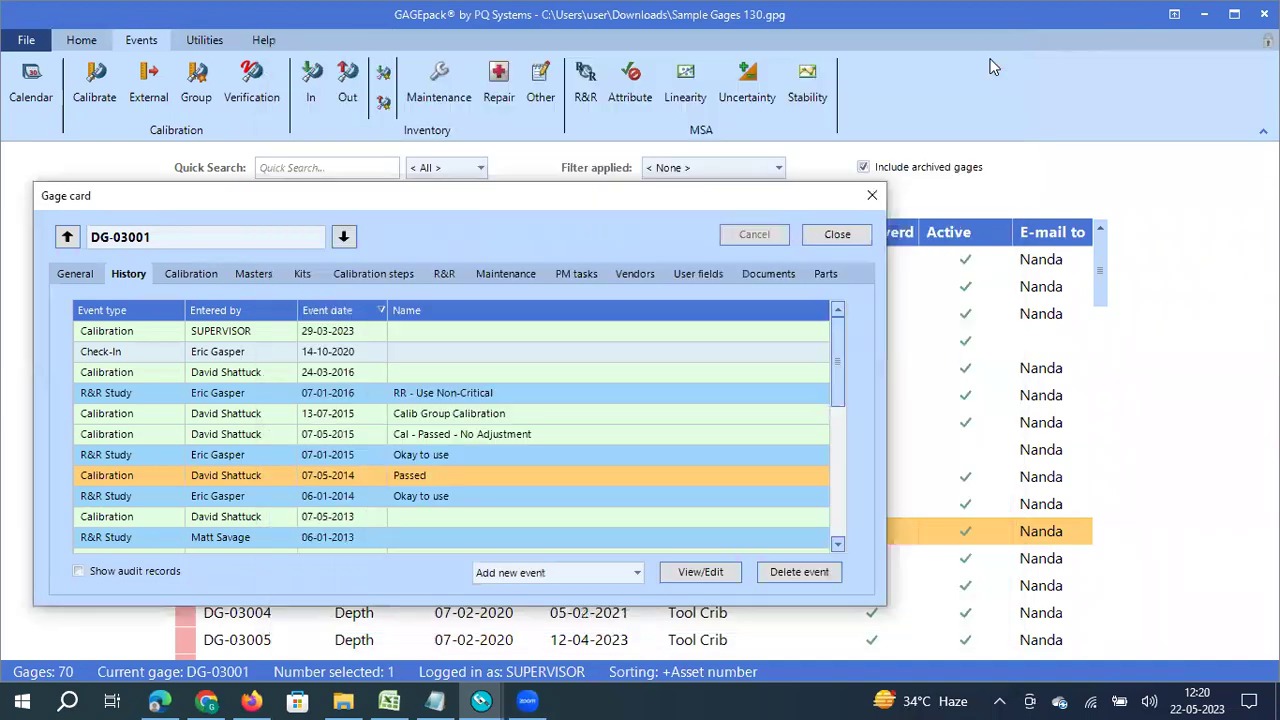
left_click(872, 197)
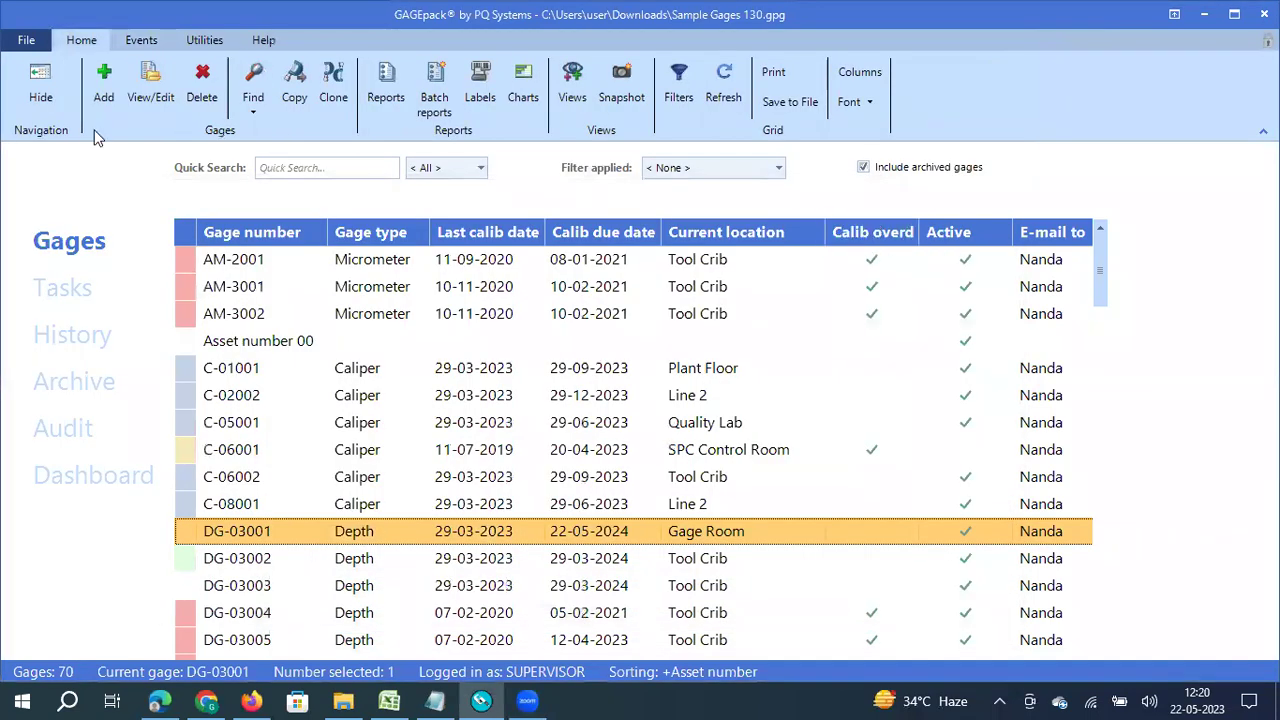
Step: Open the supervisor audit settings, review the calibration certificate revision options, and save and exit
left_click(18, 41)
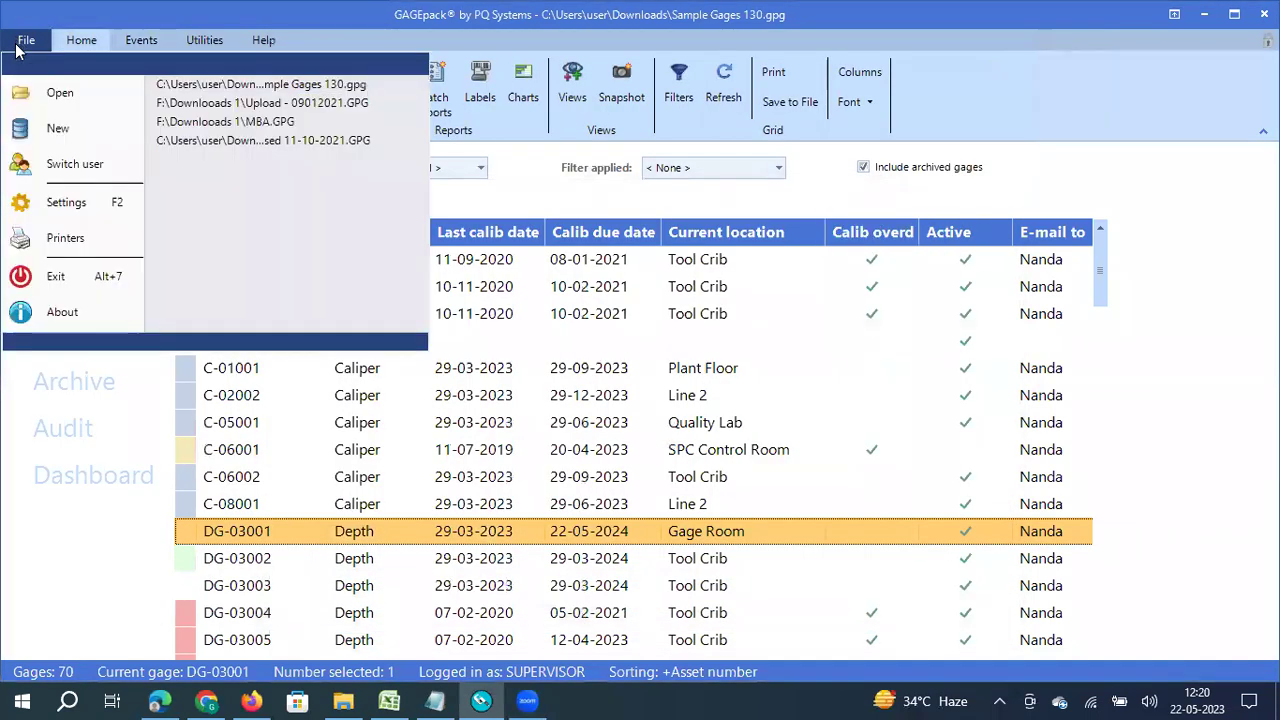
left_click(66, 203)
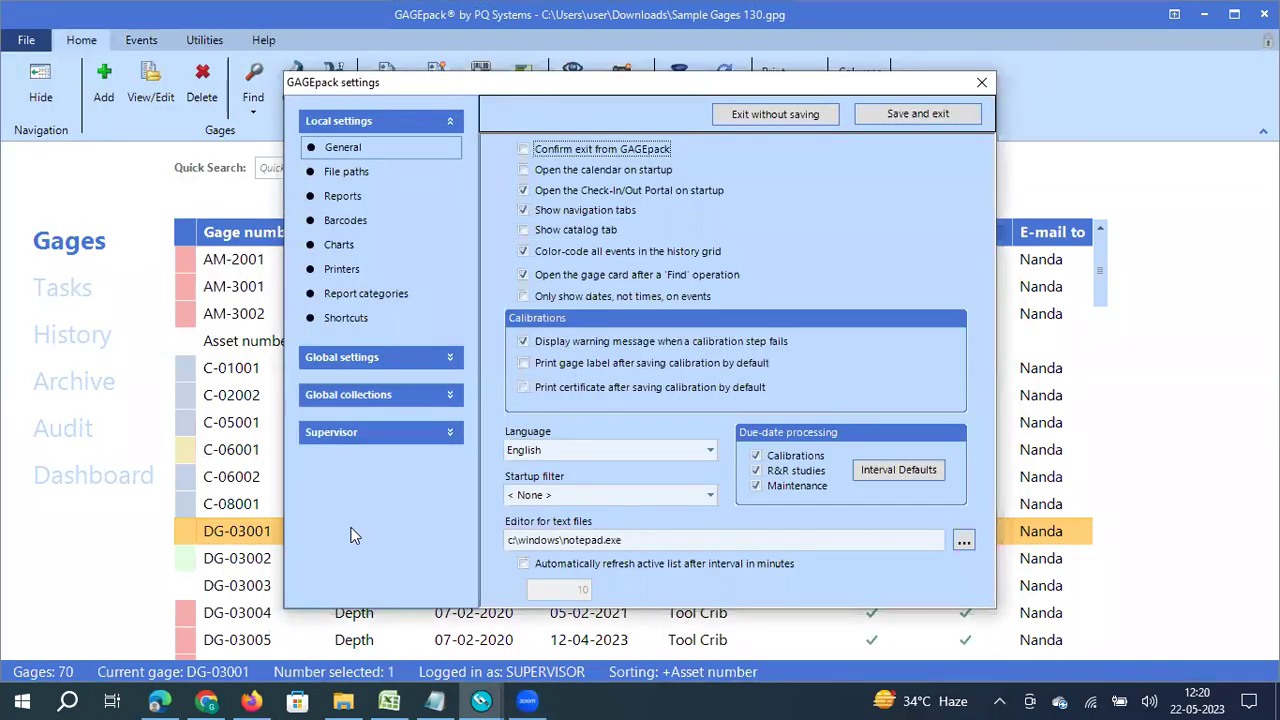
left_click(349, 432)
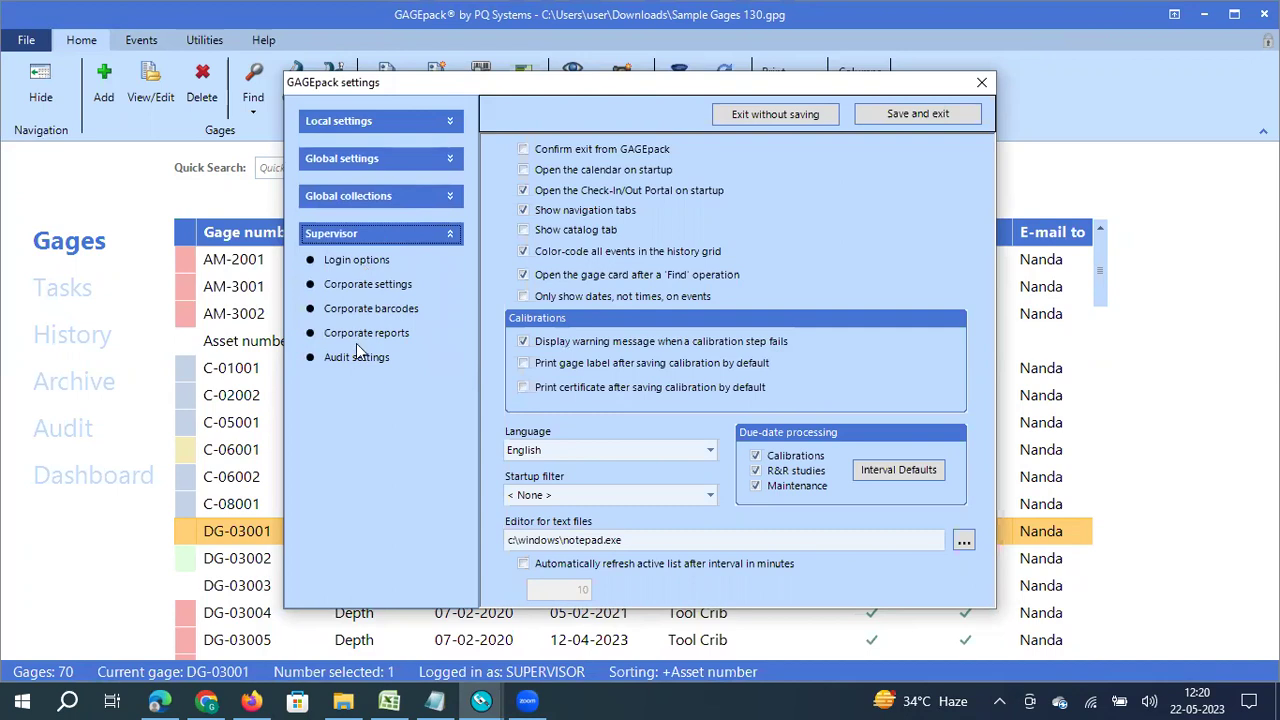
left_click(351, 287)
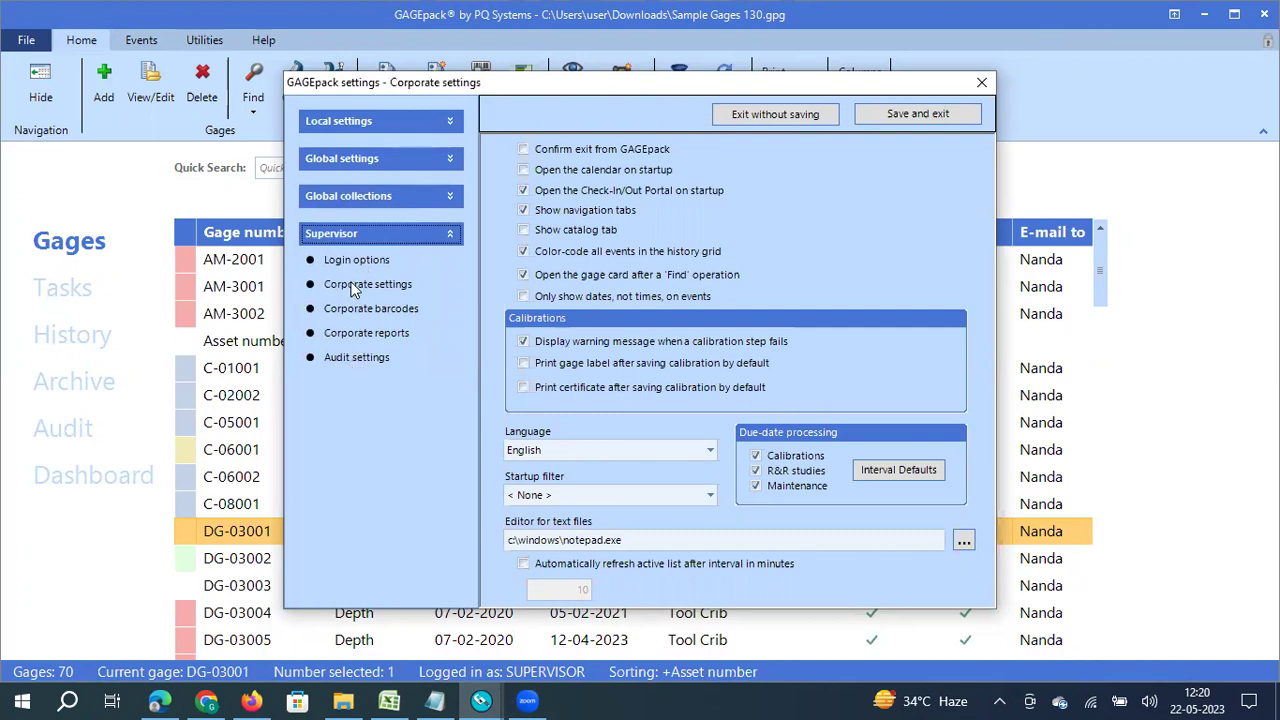
left_click(352, 364)
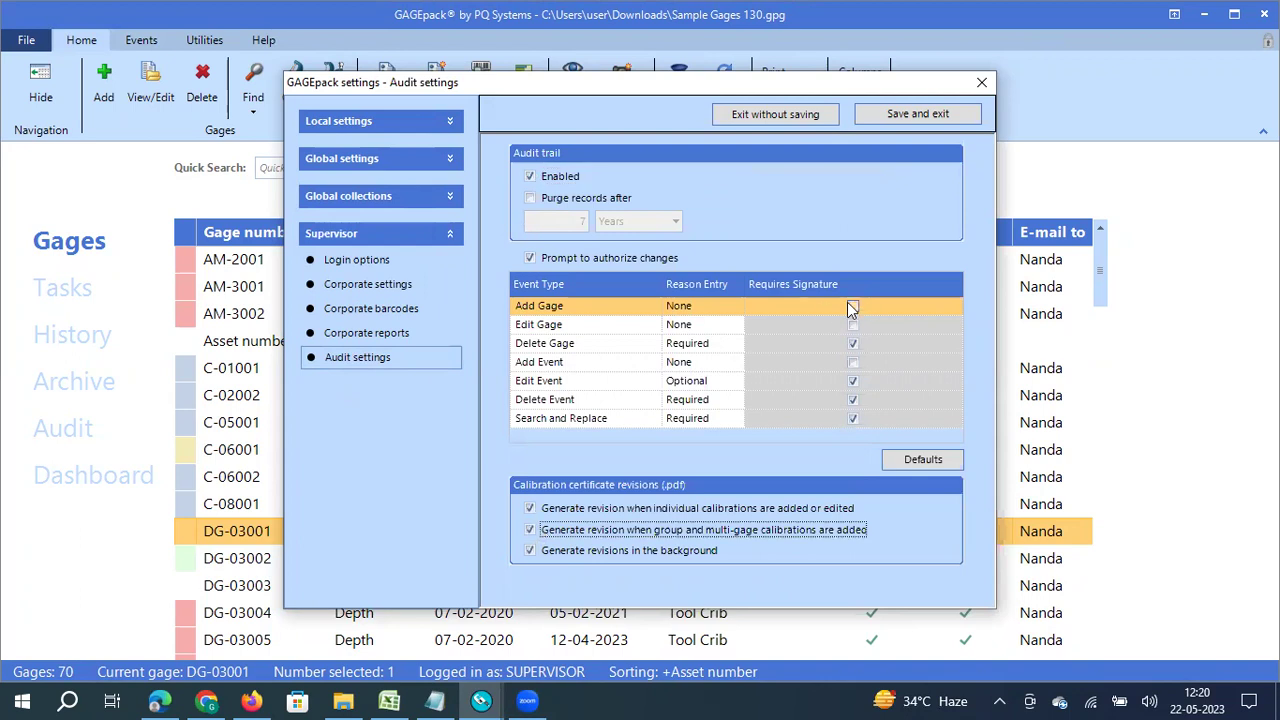
left_click(920, 113)
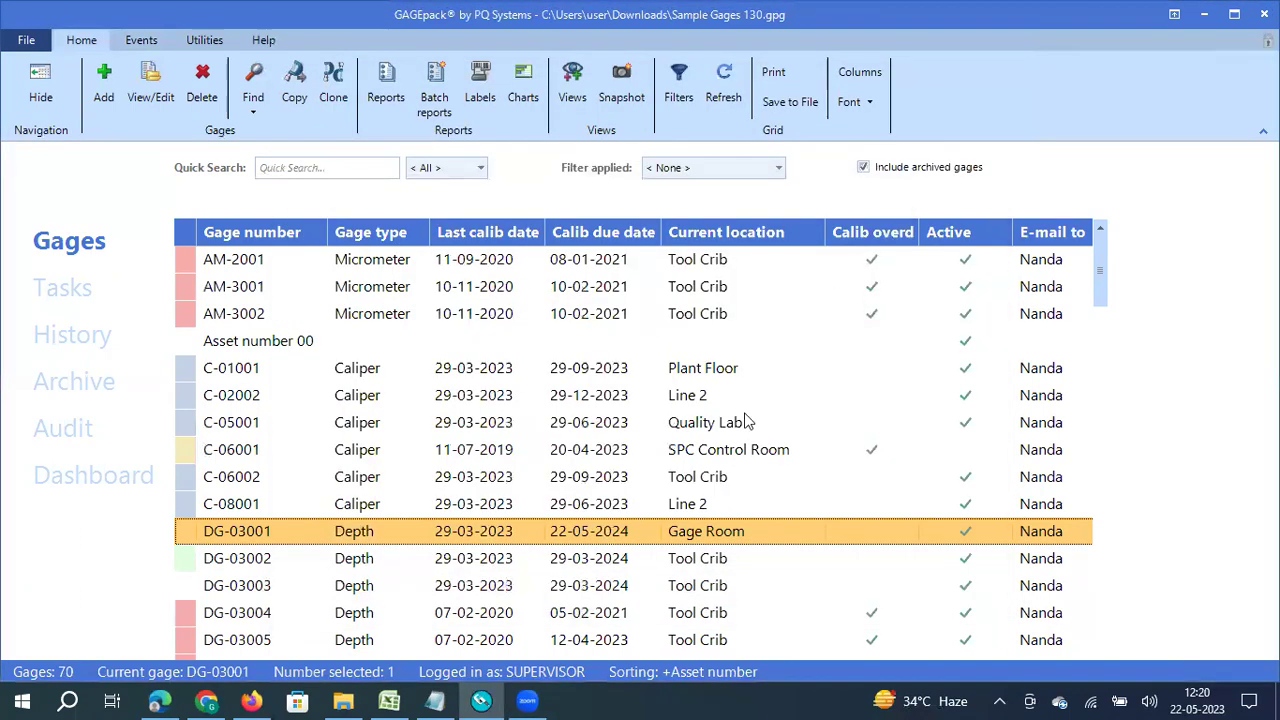
Step: Open gage DG-03003's 12-07-2016 calibration event from its history, check its certificate revisions and close the record
double_click(281, 598)
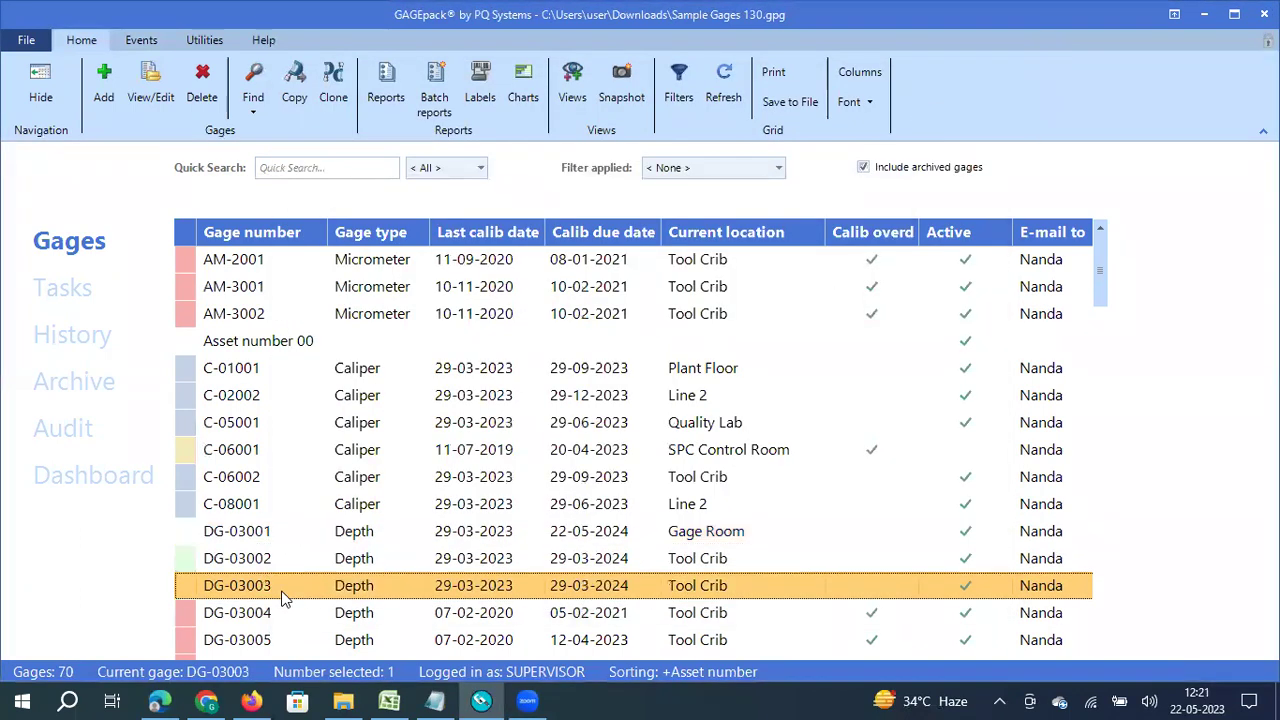
left_click(182, 279)
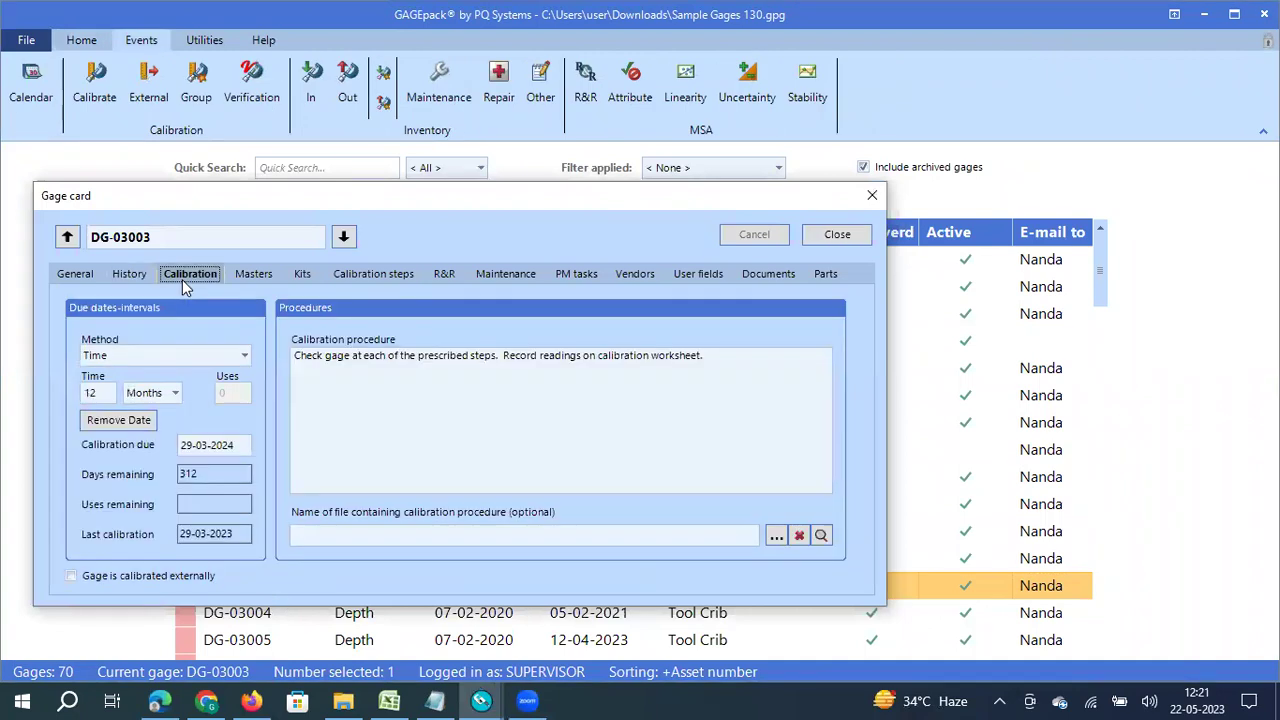
left_click(133, 274)
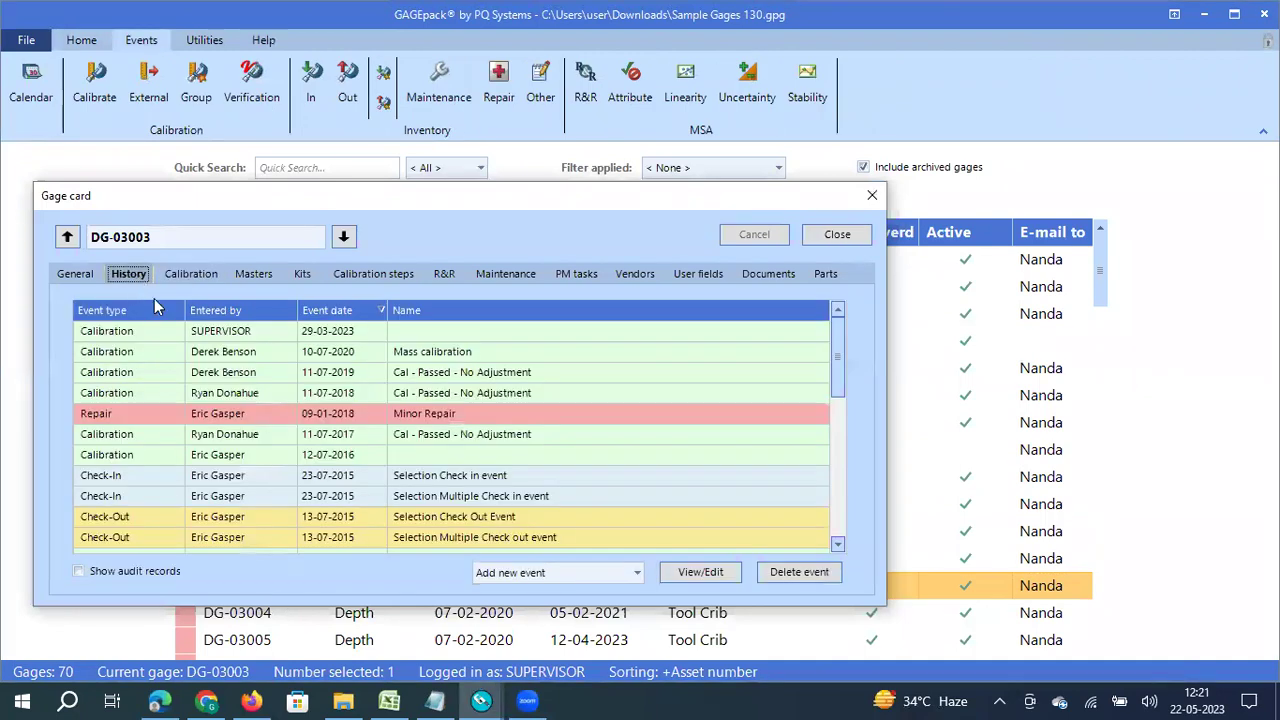
left_click(408, 462)
double_click(410, 465)
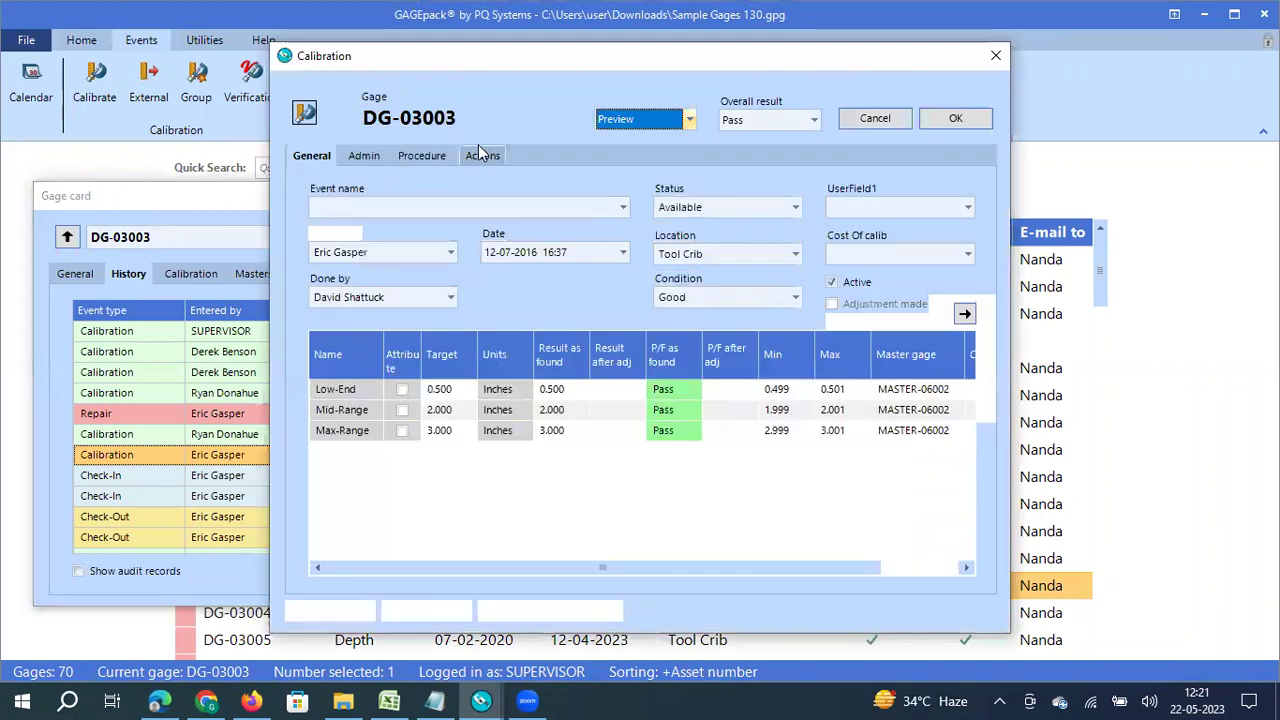
left_click(360, 157)
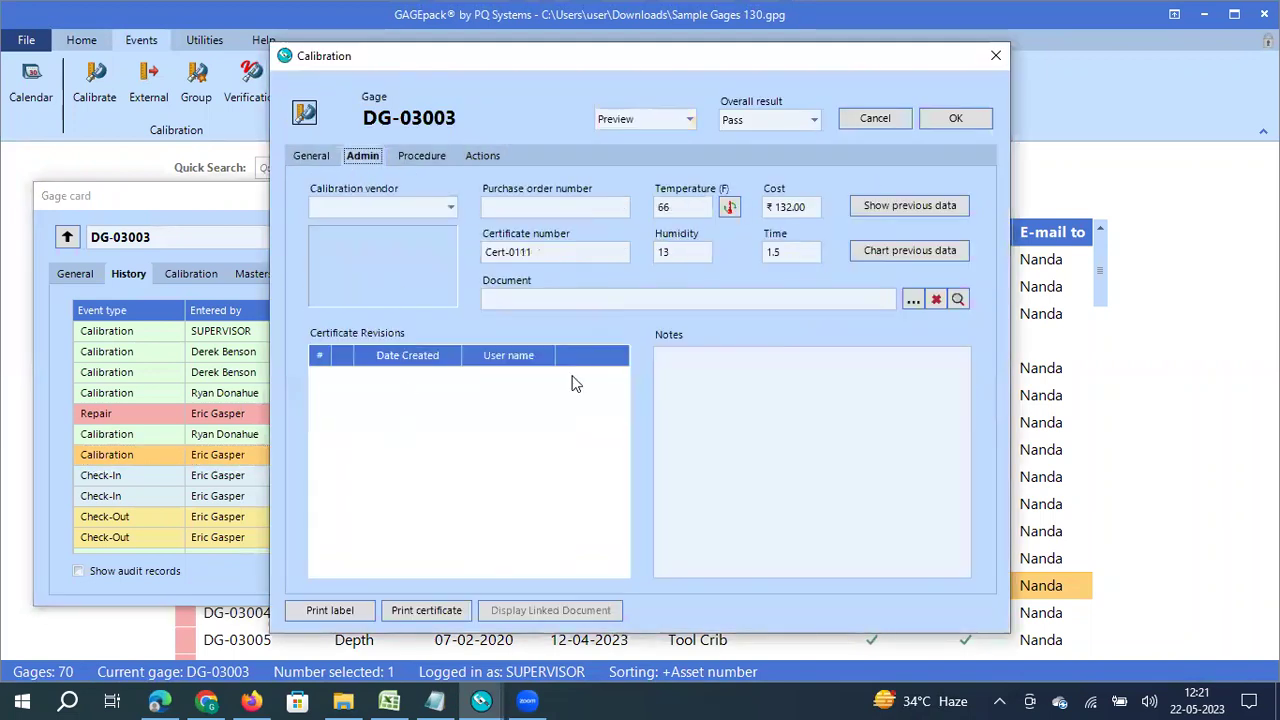
left_click(996, 57)
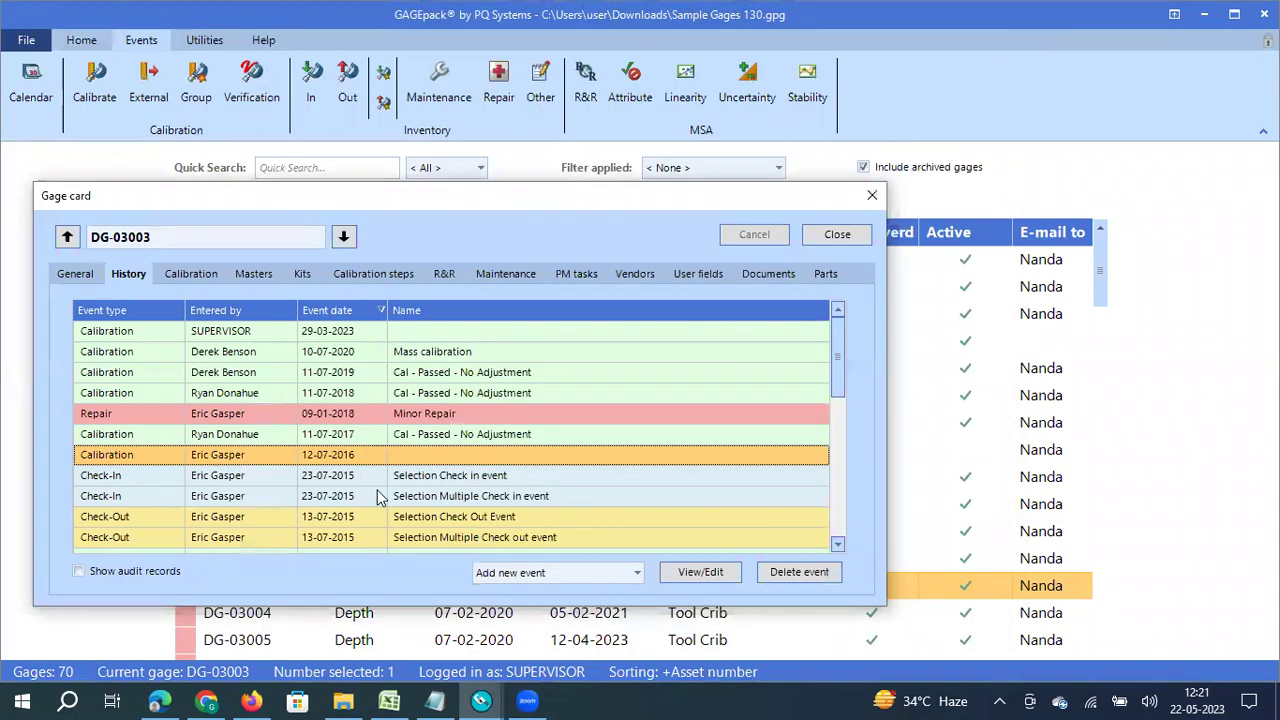
Step: Open DG-03003's 11-07-2017 calibration event and read through its stored certificate revision created on 09-03-2018
double_click(264, 434)
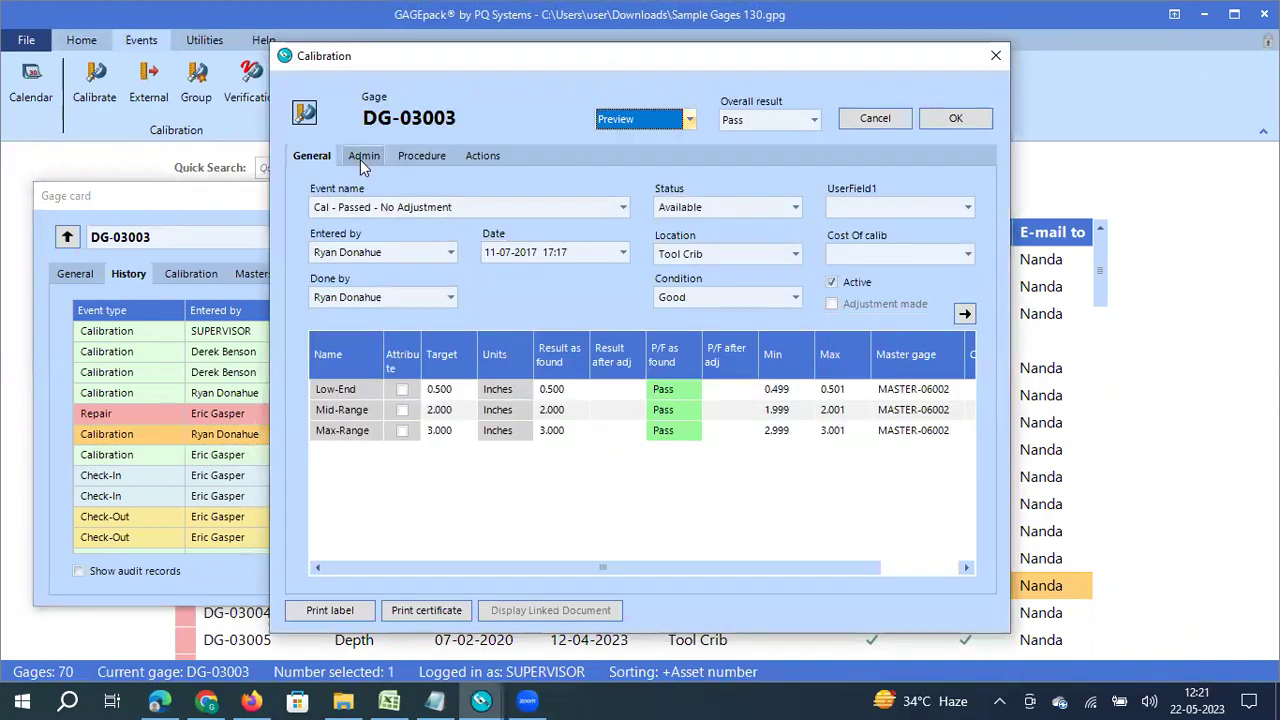
left_click(360, 158)
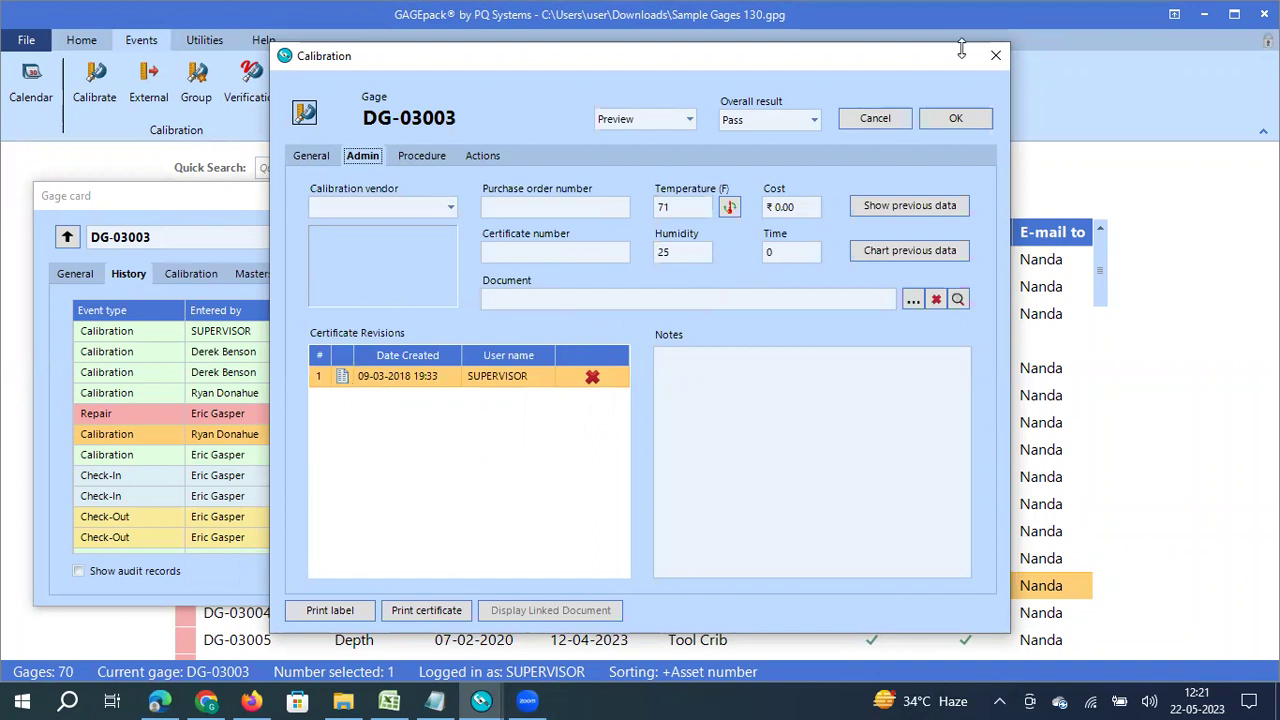
left_click_drag(903, 72, 891, 151)
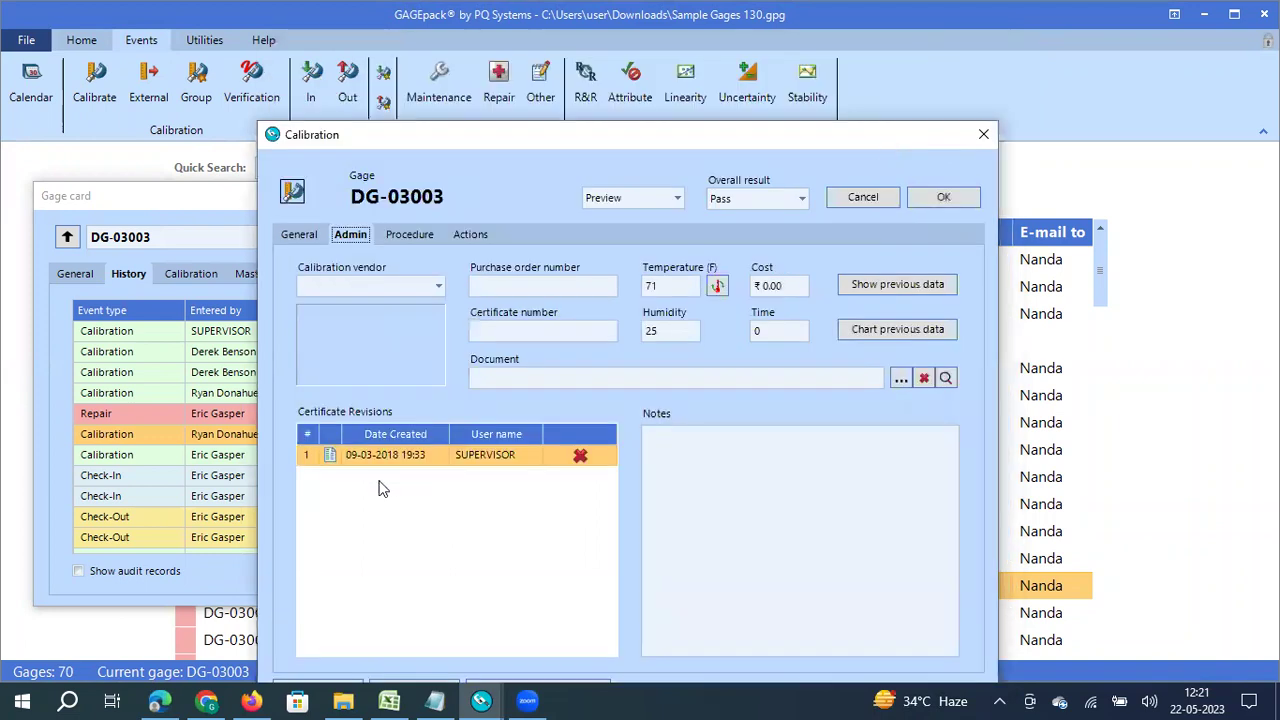
left_click(335, 465)
left_click(333, 458)
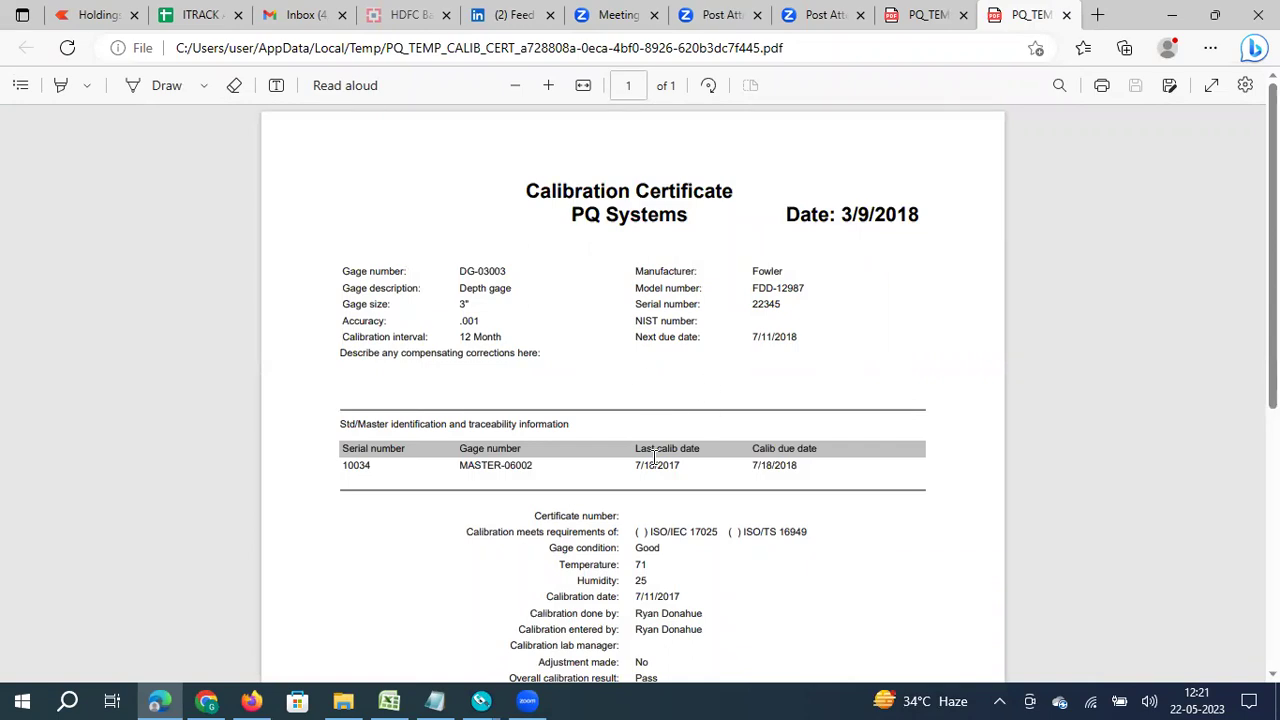
scroll(654, 456, "down", 3)
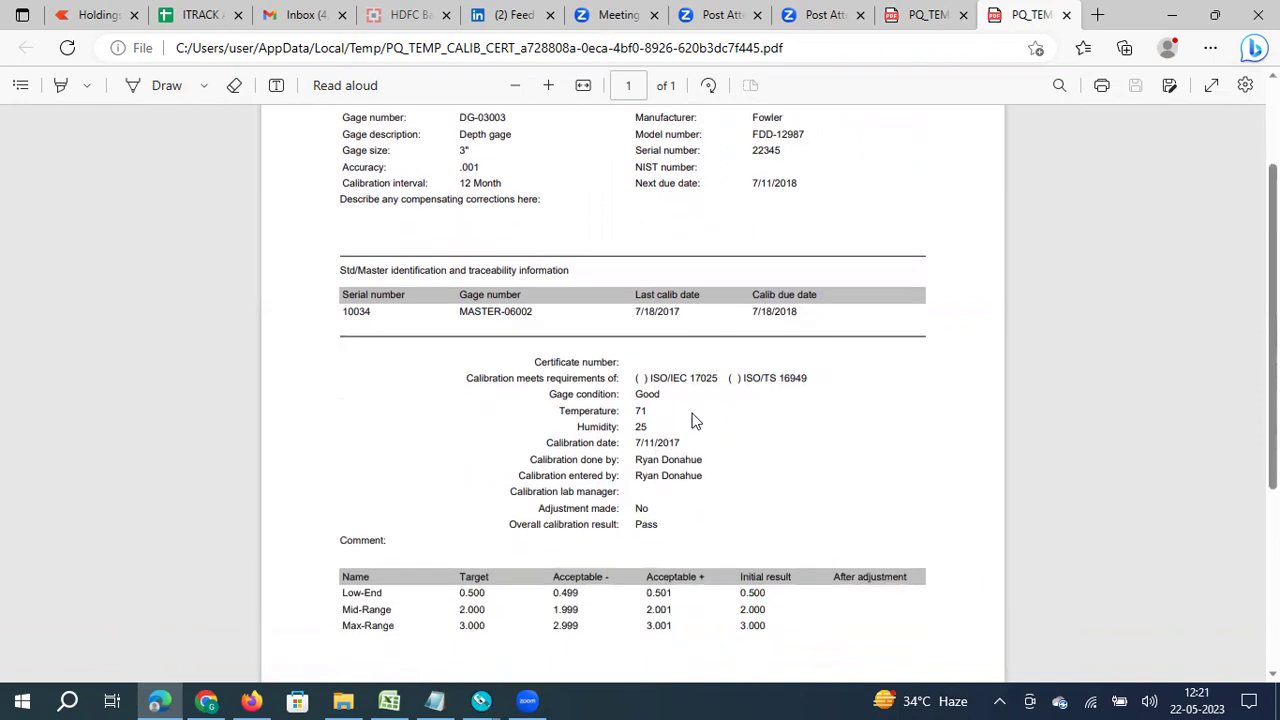
key("ctrl+shift+Tab")
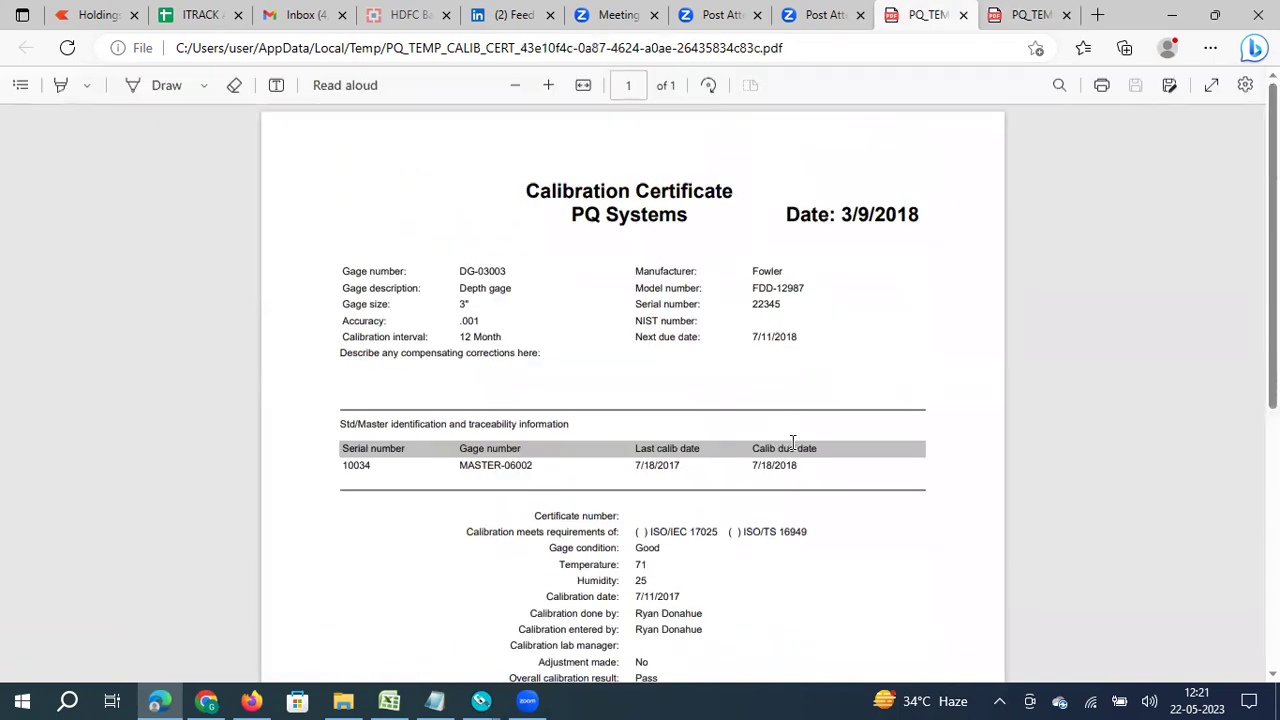
Step: Switch back to GAGEpack, preview the calibration event's certificate for comparison with the stored revision, and close the preview
key("alt+Tab")
key("alt+Tab")
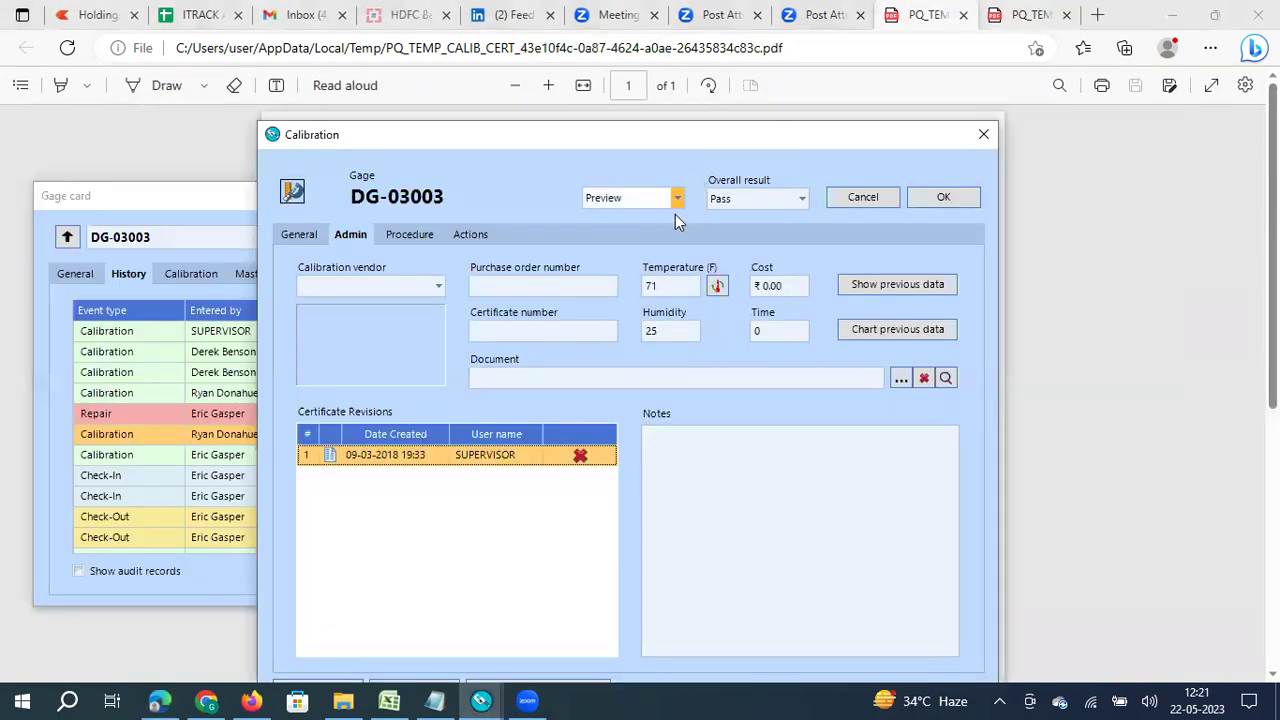
left_click(677, 197)
left_click(630, 280)
left_click(630, 280)
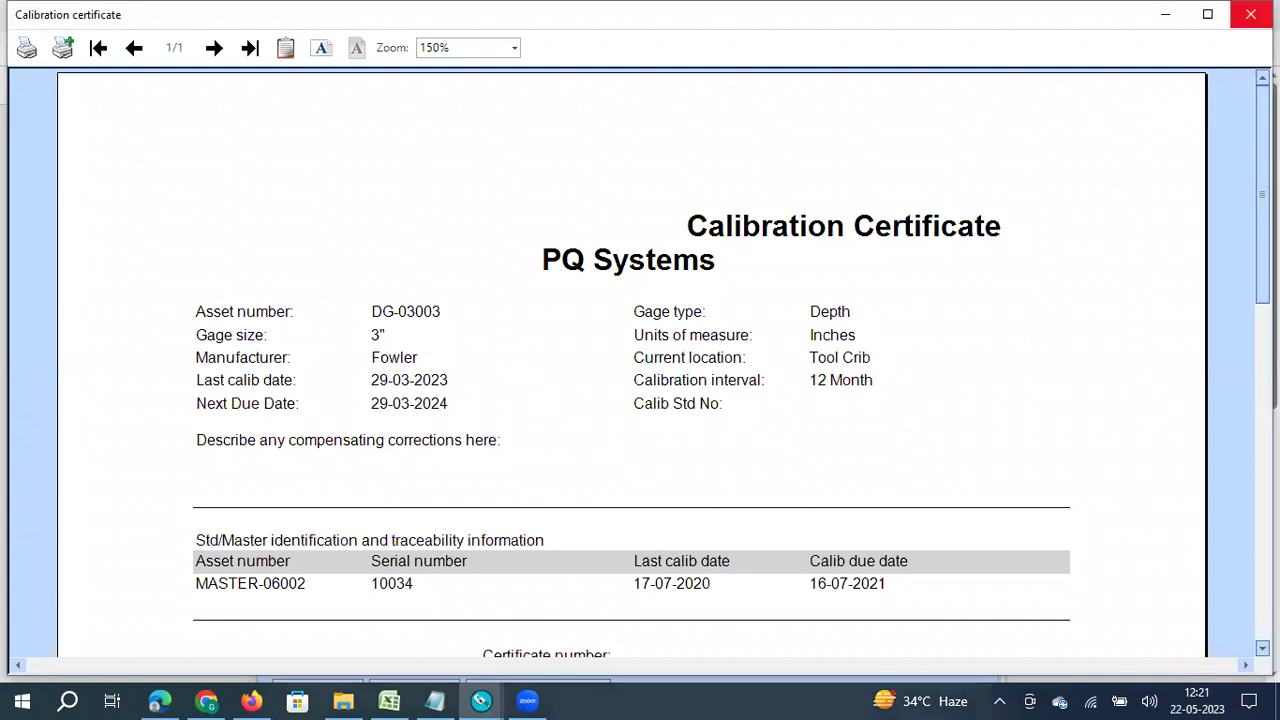
left_click(1250, 14)
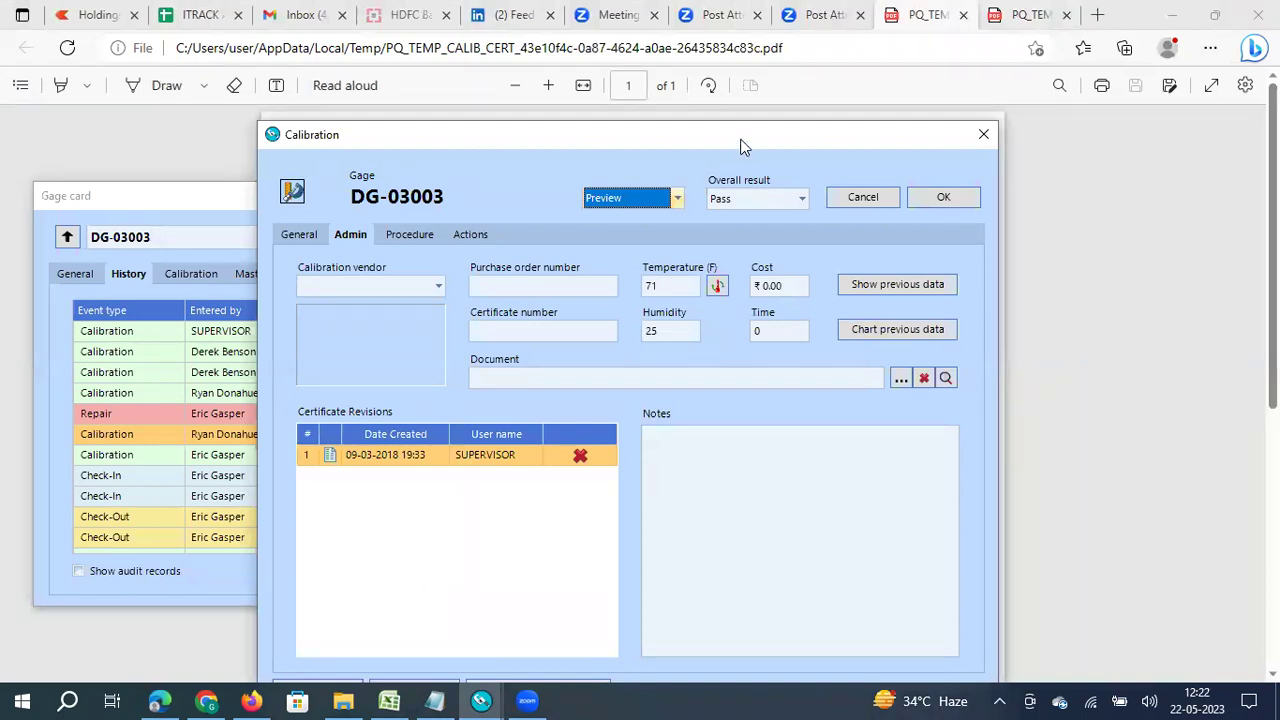
Step: Move the calibration record aside, preview its certificate once more, and close both the preview and the record
left_click_drag(746, 139, 1028, 112)
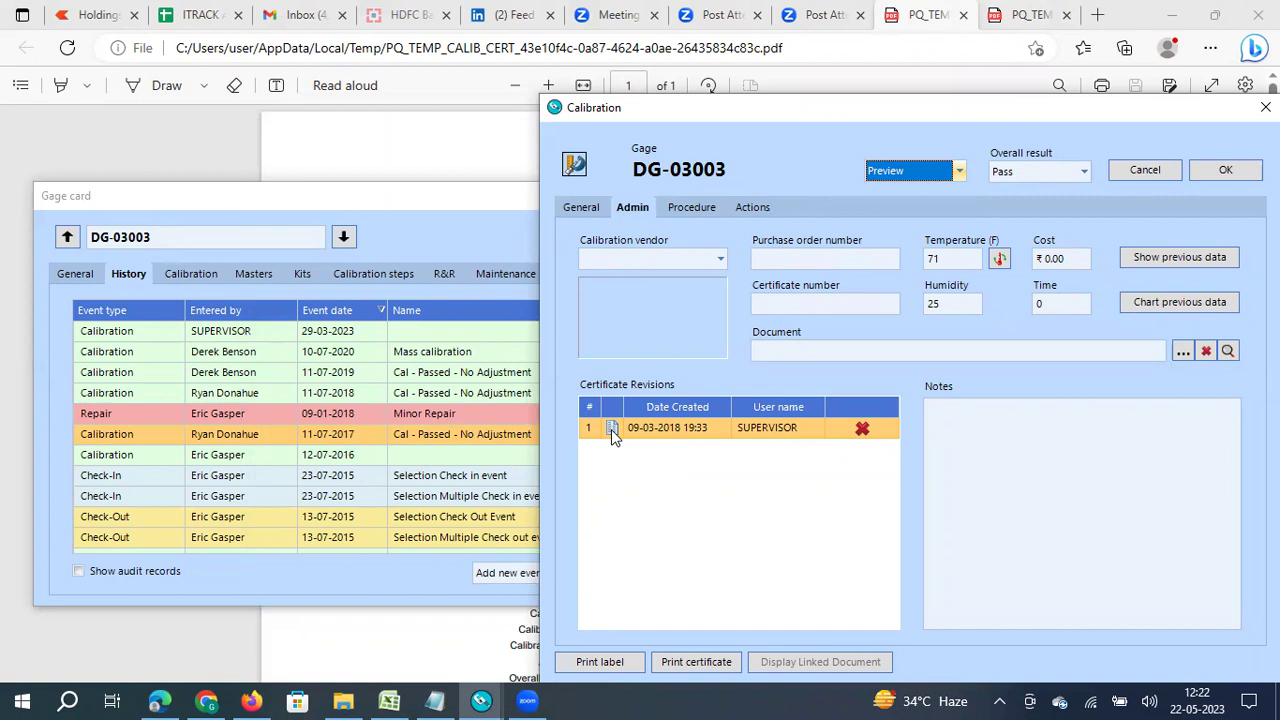
left_click(958, 171)
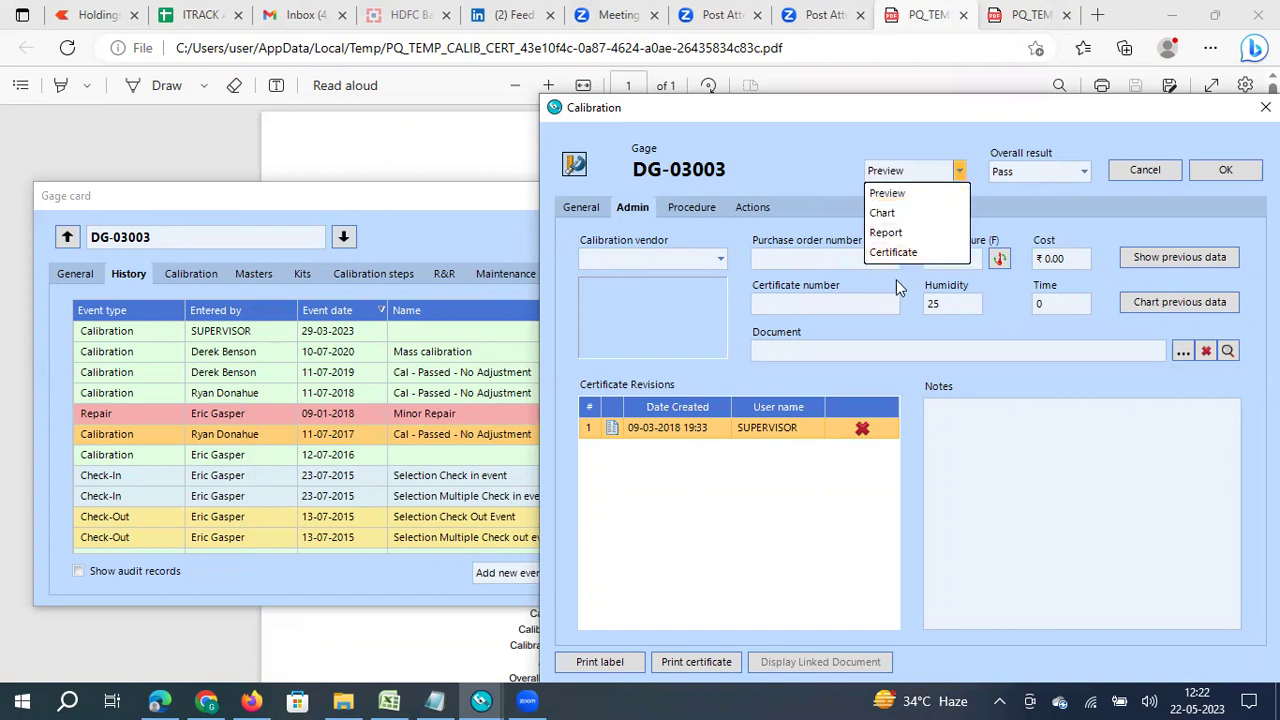
left_click(900, 253)
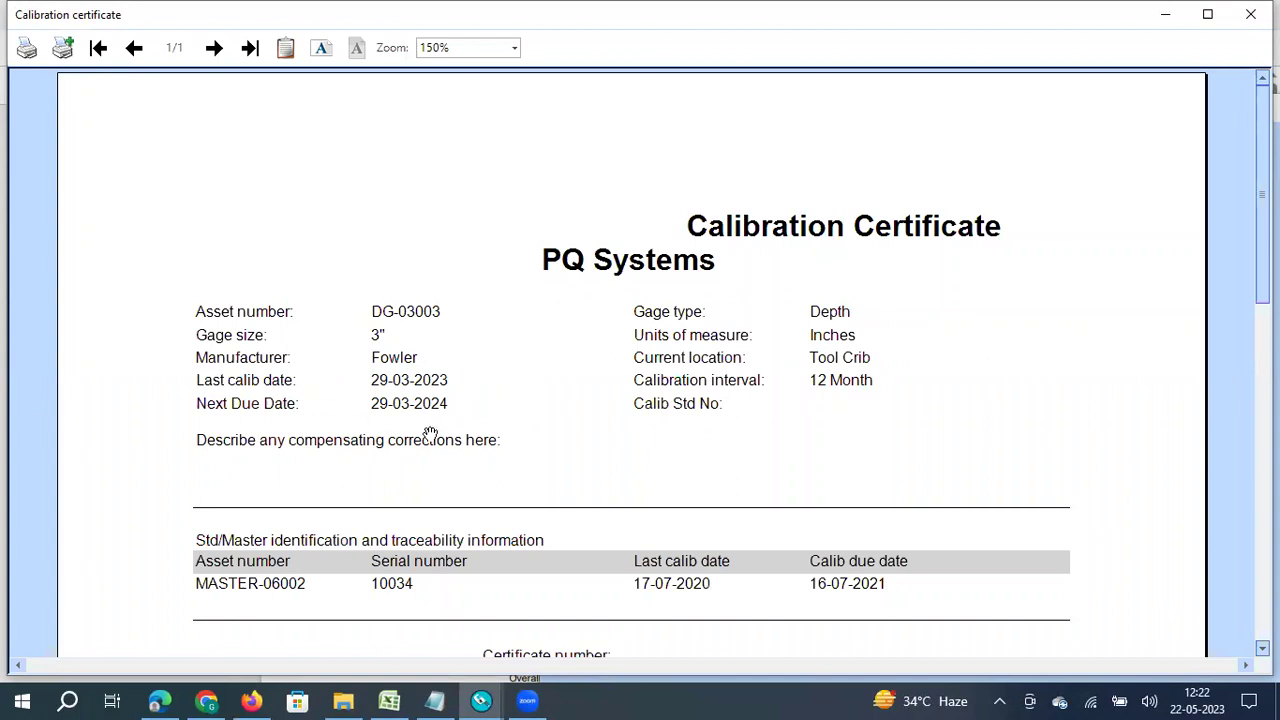
left_click(1250, 14)
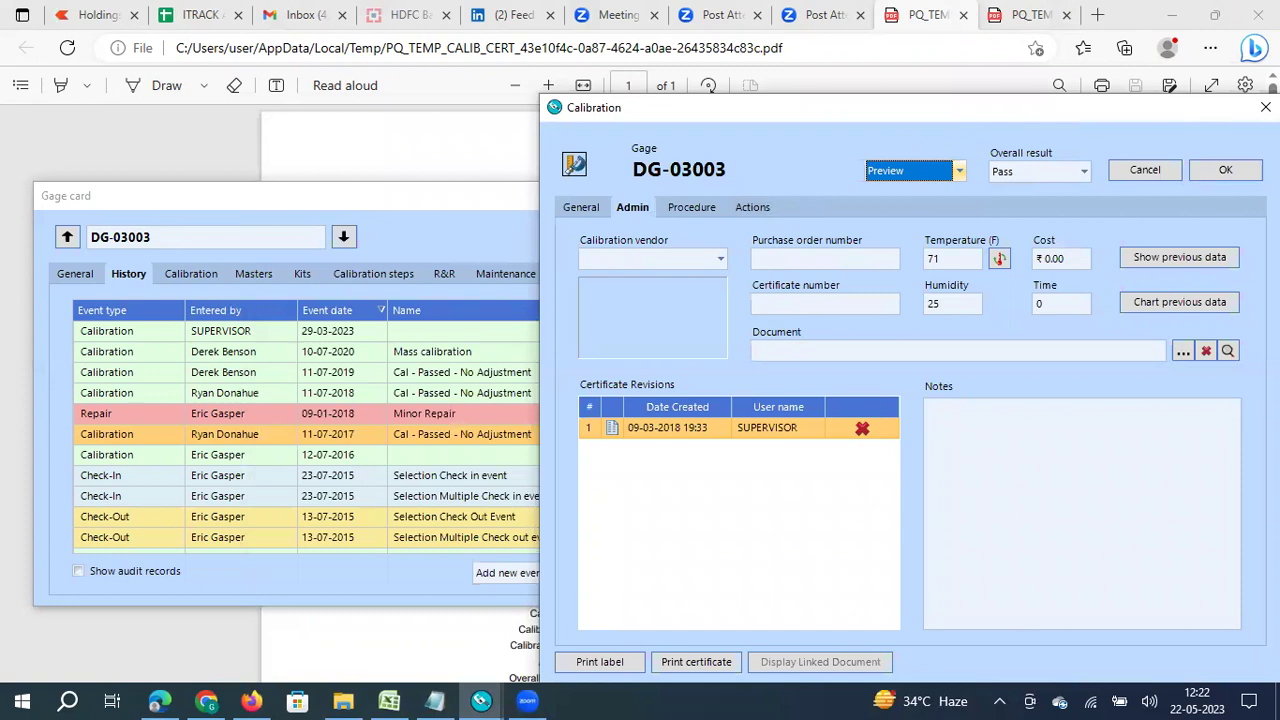
left_click(1265, 107)
Step: Check DG-03003's calibration due dates and interval, then reopen the 11-07-2017 calibration event's certificate revisions from the history
left_click(195, 272)
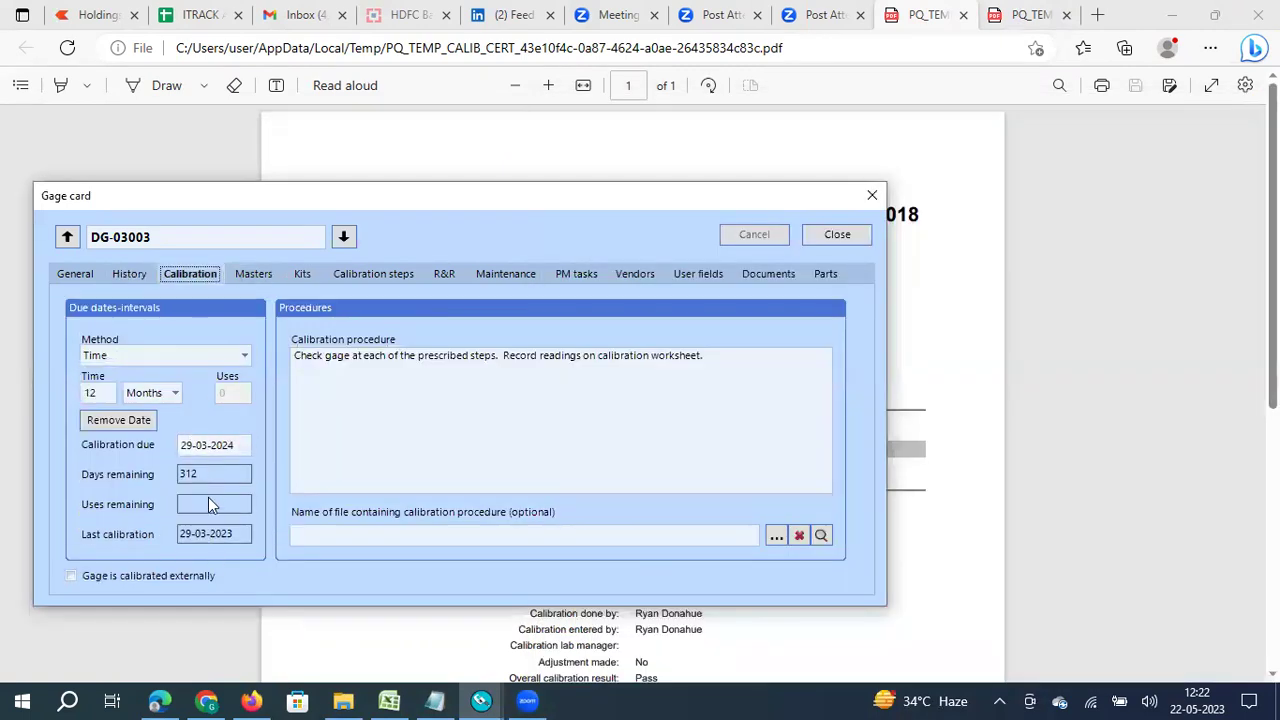
left_click(128, 276)
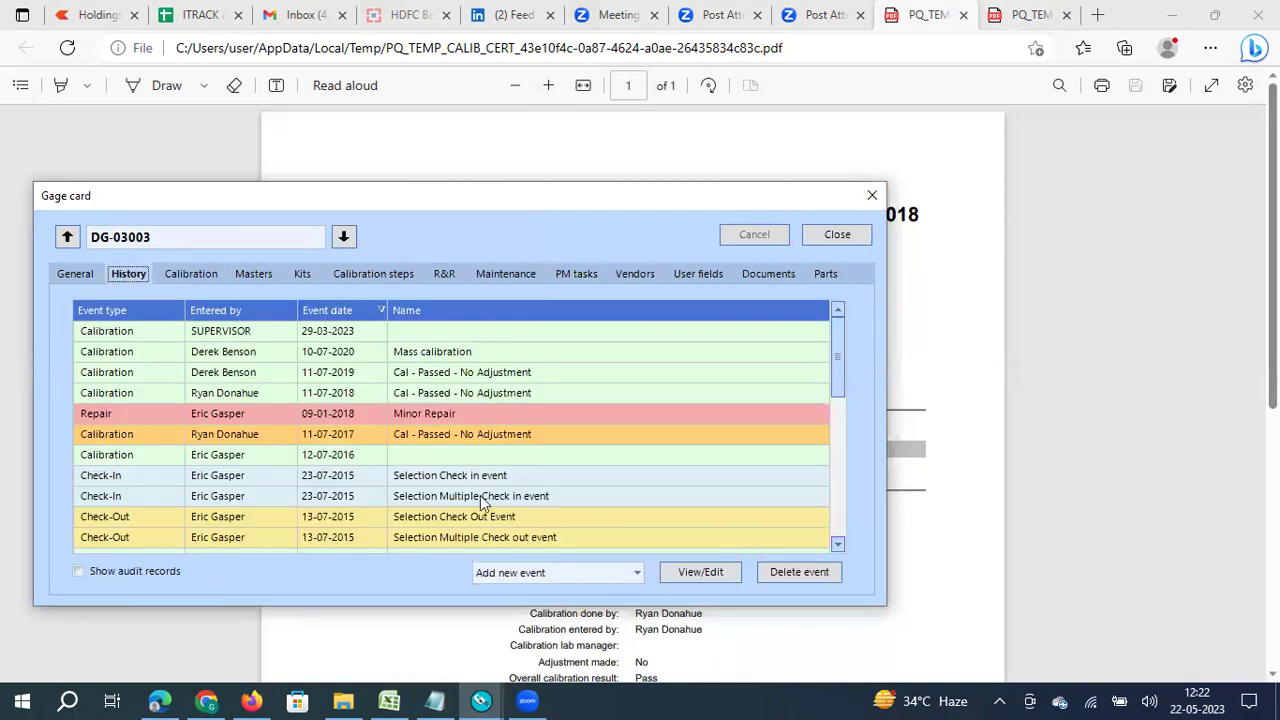
double_click(415, 440)
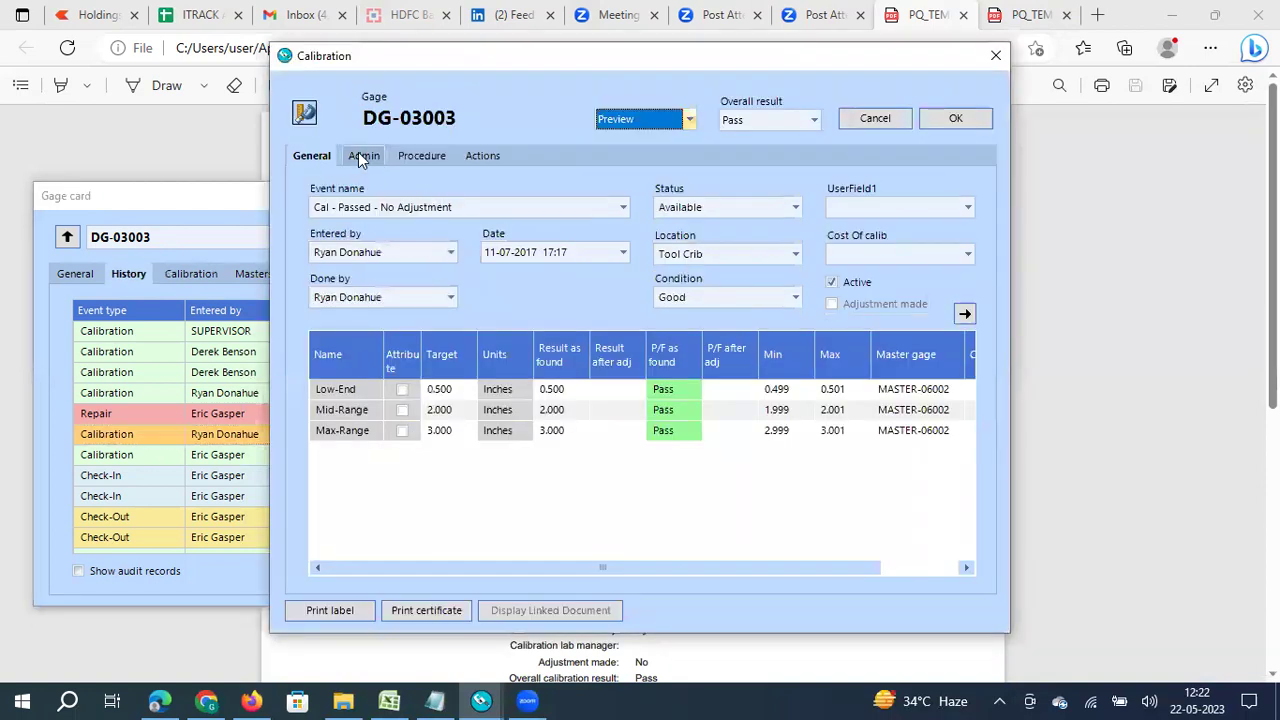
left_click(360, 157)
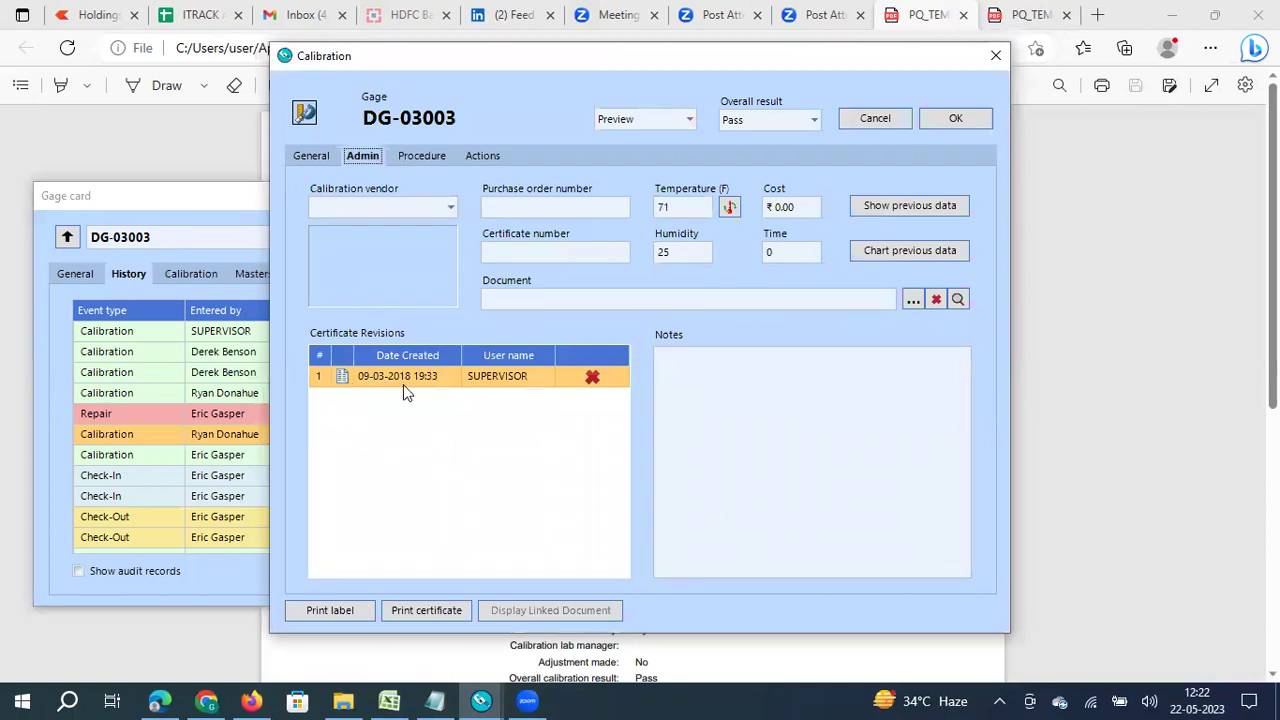